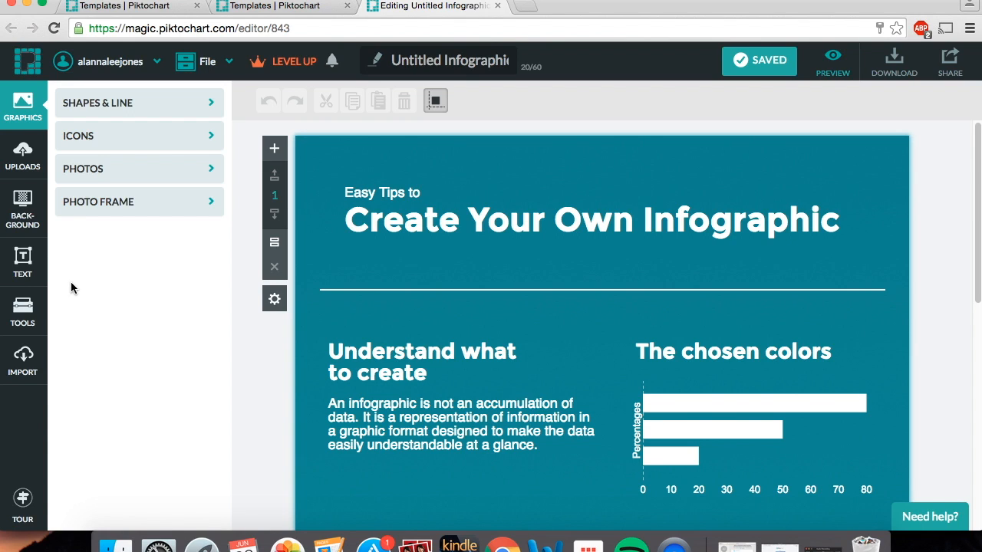
- Try out a dashed line beneath the header divider by adding it, stretching it wider and deleting it
{"action": "left_click", "coordinate": [107, 105]}
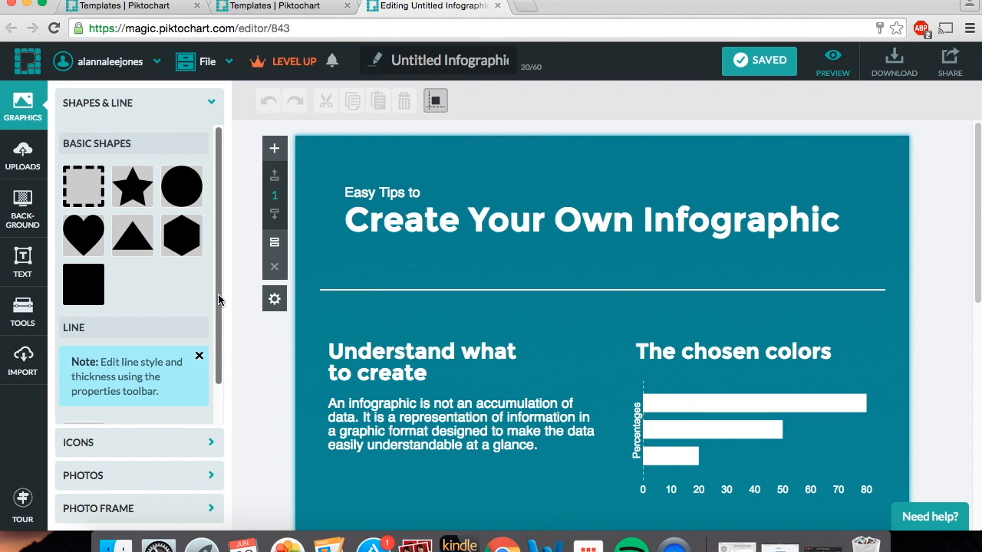
{"action": "scroll", "coordinate": [217, 306], "scroll_direction": "down", "scroll_amount": 2}
{"action": "left_click", "coordinate": [86, 395]}
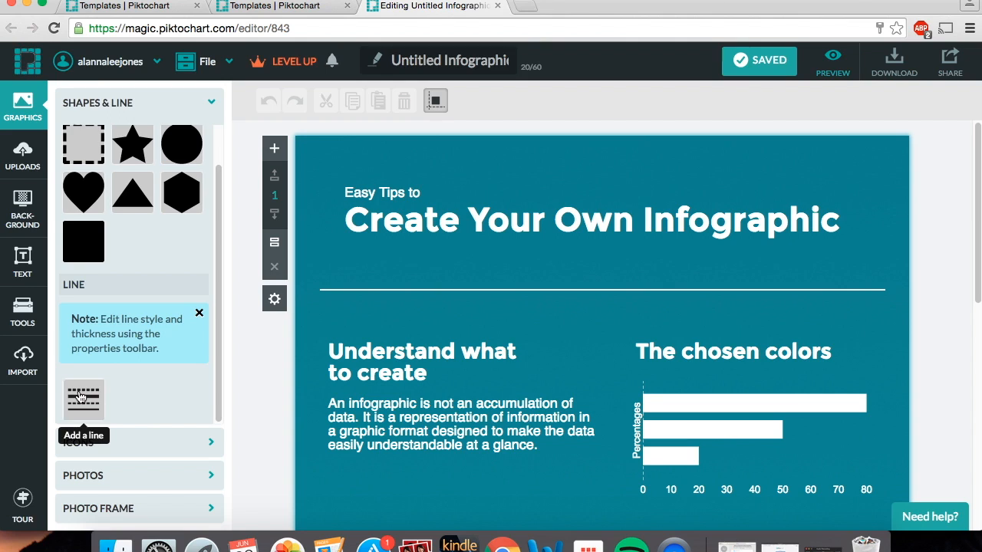
{"action": "left_click_drag", "start_coordinate": [528, 338], "coordinate": [517, 316]}
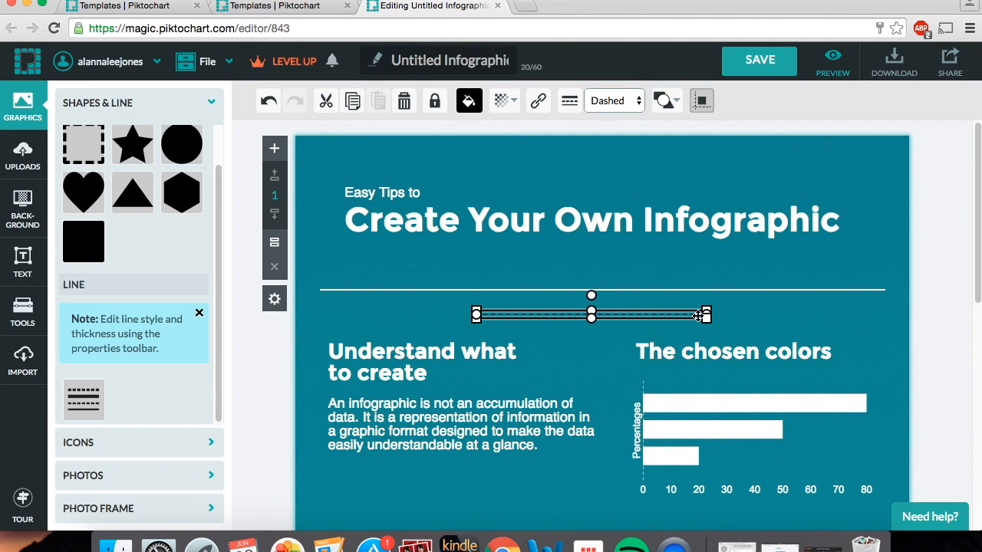
{"action": "left_click_drag", "start_coordinate": [705, 314], "coordinate": [798, 327]}
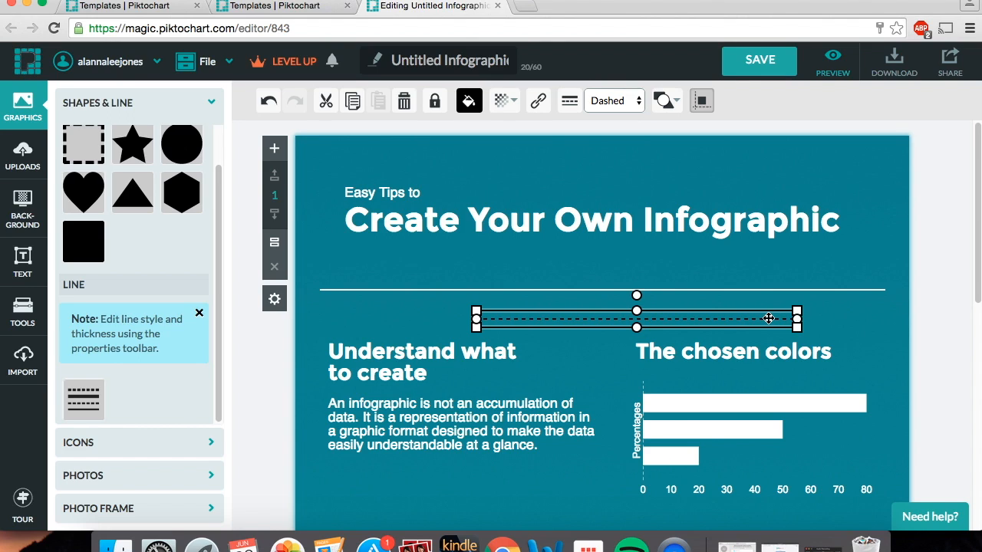
{"action": "key", "text": "Delete"}
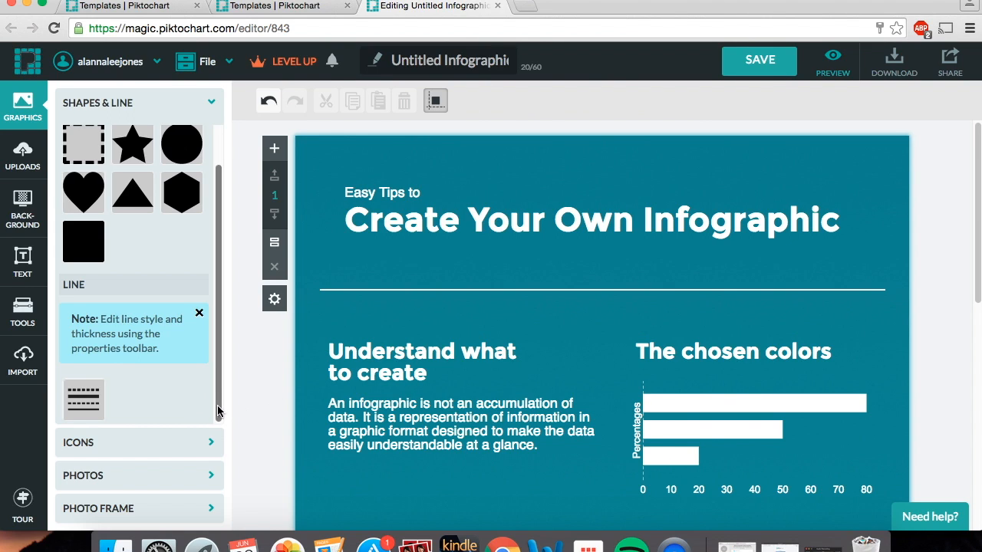
- Search the icon library for "travel"
{"action": "left_click", "coordinate": [170, 455]}
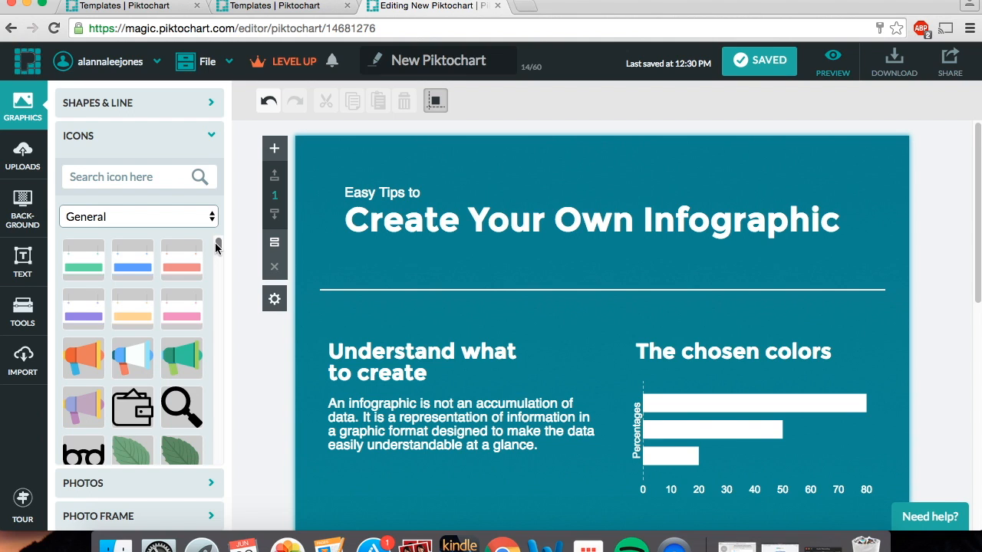
{"action": "left_click_drag", "start_coordinate": [220, 248], "coordinate": [221, 285]}
{"action": "left_click", "coordinate": [148, 170]}
{"action": "type", "text": "travel"}
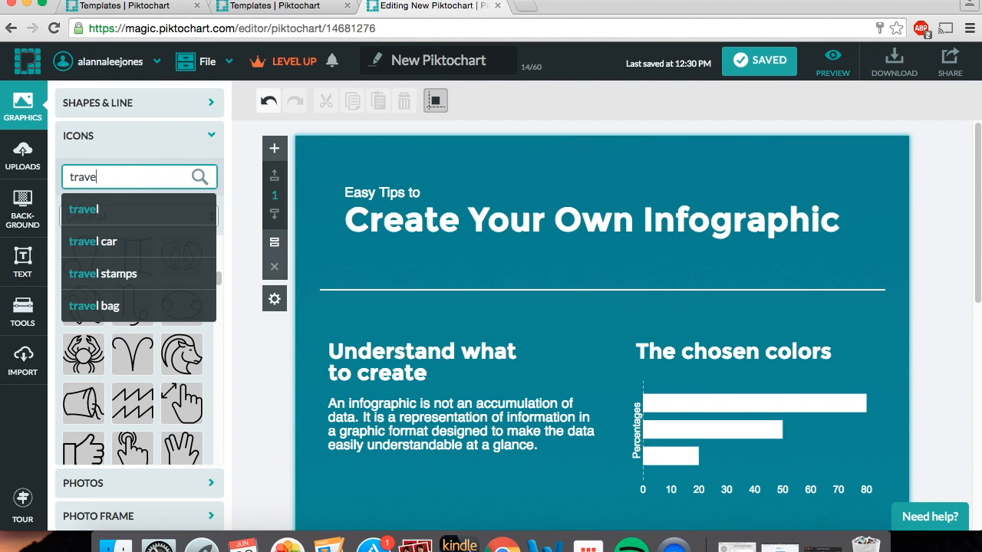
{"action": "key", "text": "Return"}
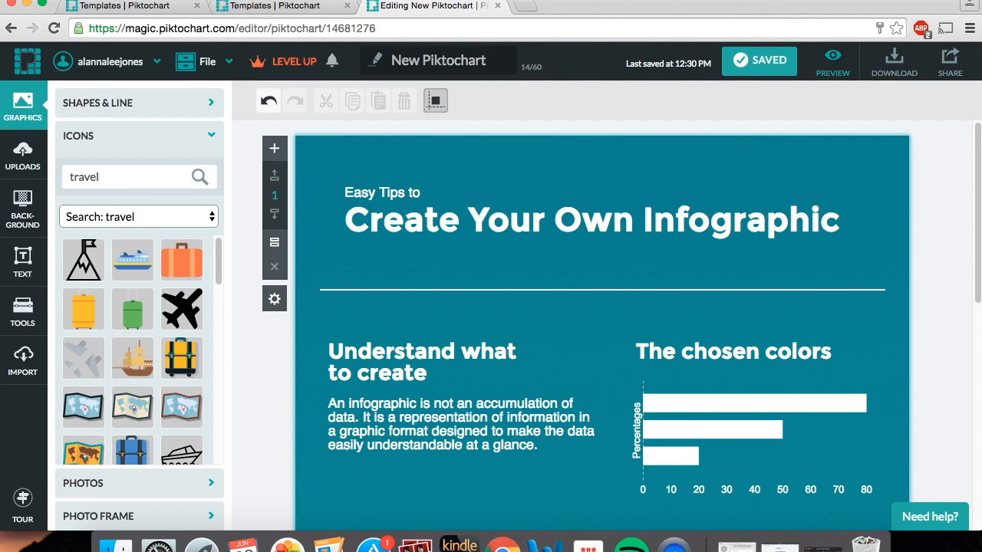
- Look through the travel icons and the list of available icon categories, and close the icon library
{"action": "left_click_drag", "start_coordinate": [219, 258], "coordinate": [237, 243]}
{"action": "left_click", "coordinate": [189, 218]}
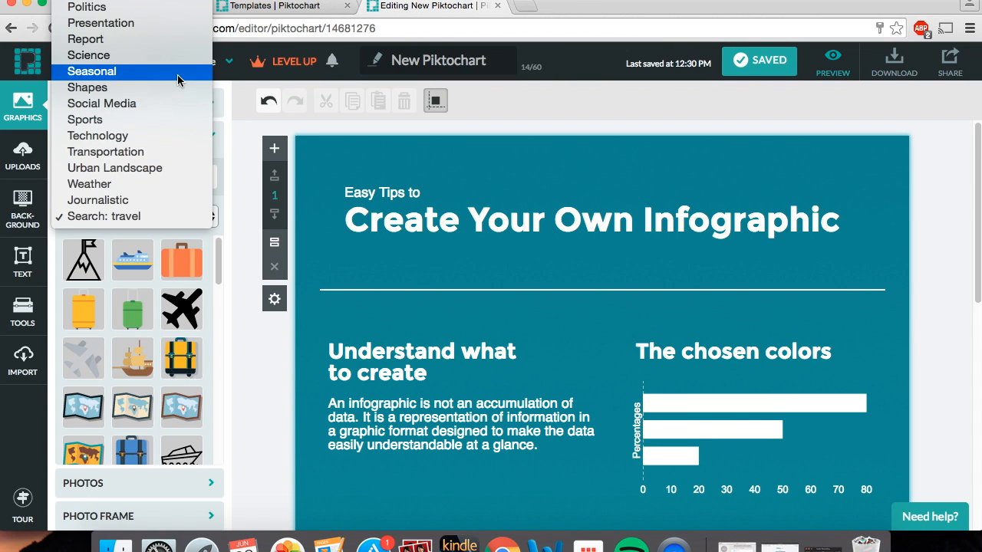
{"action": "mouse_move", "coordinate": [182, 2]}
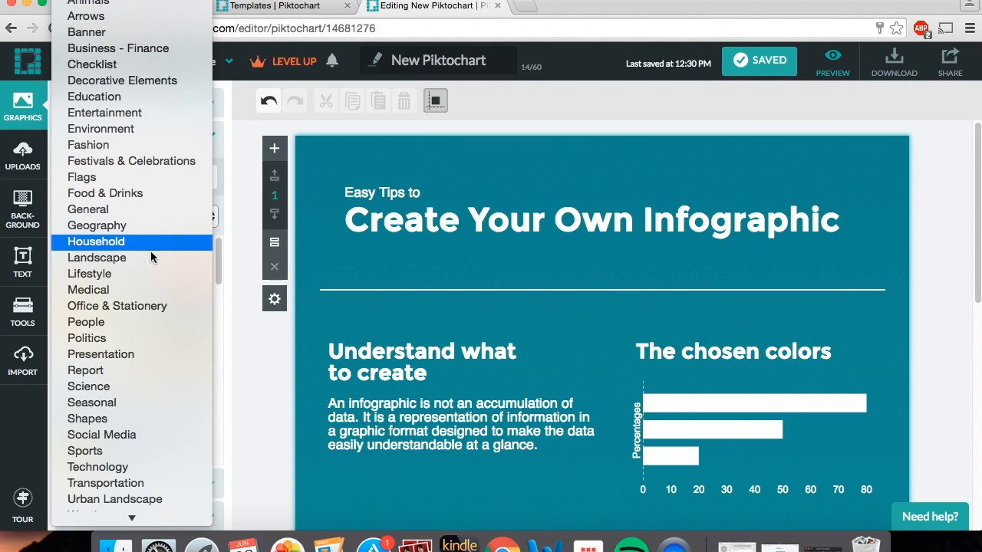
{"action": "left_click", "coordinate": [233, 318]}
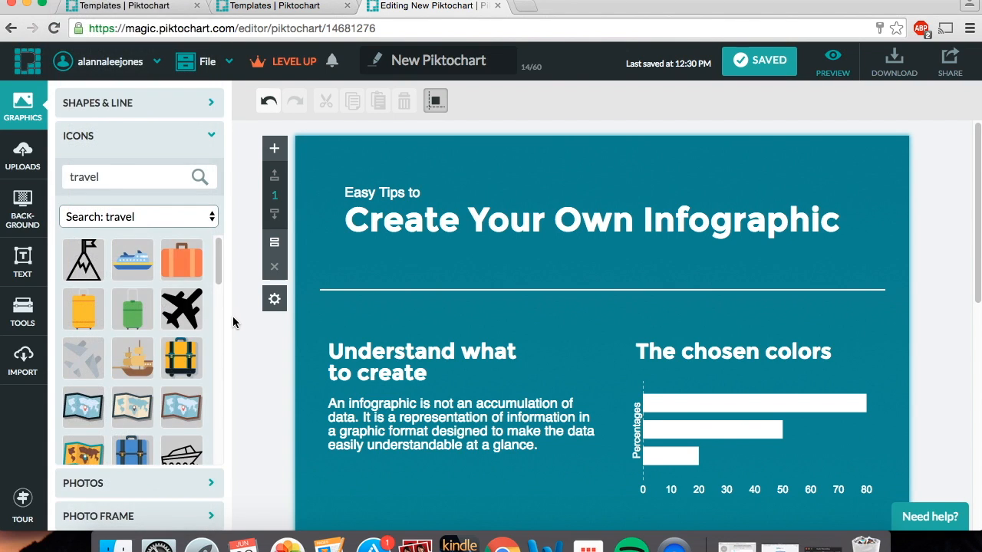
{"action": "left_click", "coordinate": [186, 138]}
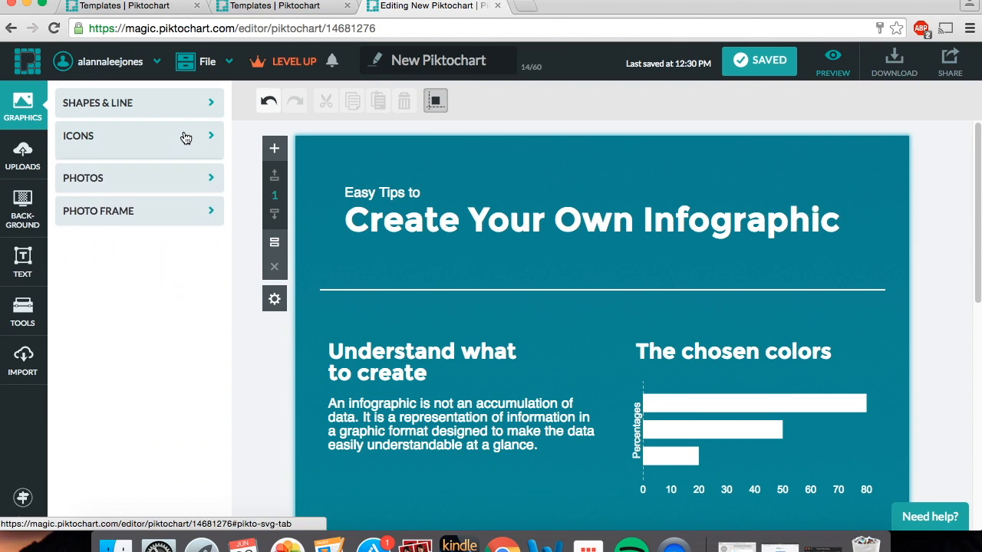
- Browse the Scenery photos and the list of photo categories, and close the photo library
{"action": "left_click", "coordinate": [186, 170]}
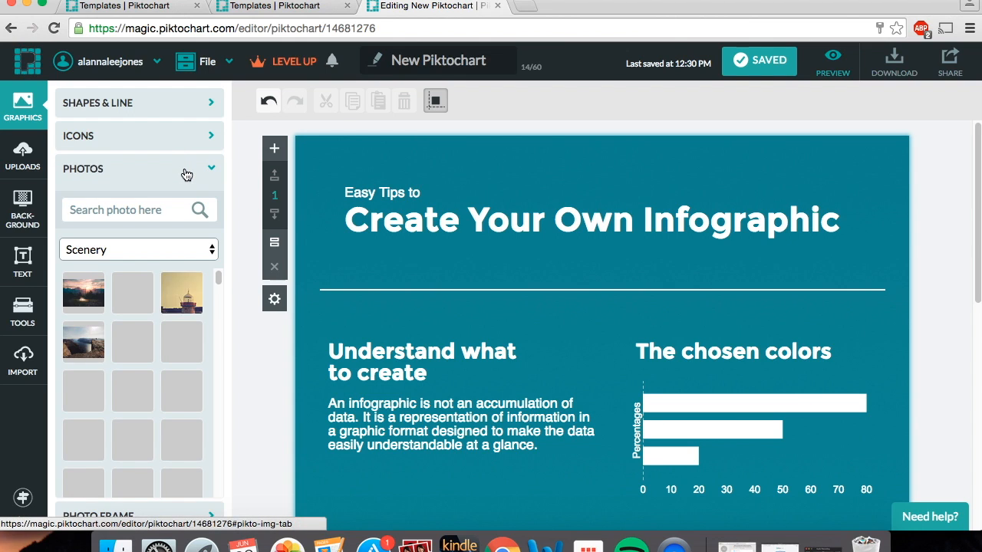
{"action": "left_click_drag", "start_coordinate": [217, 276], "coordinate": [218, 281]}
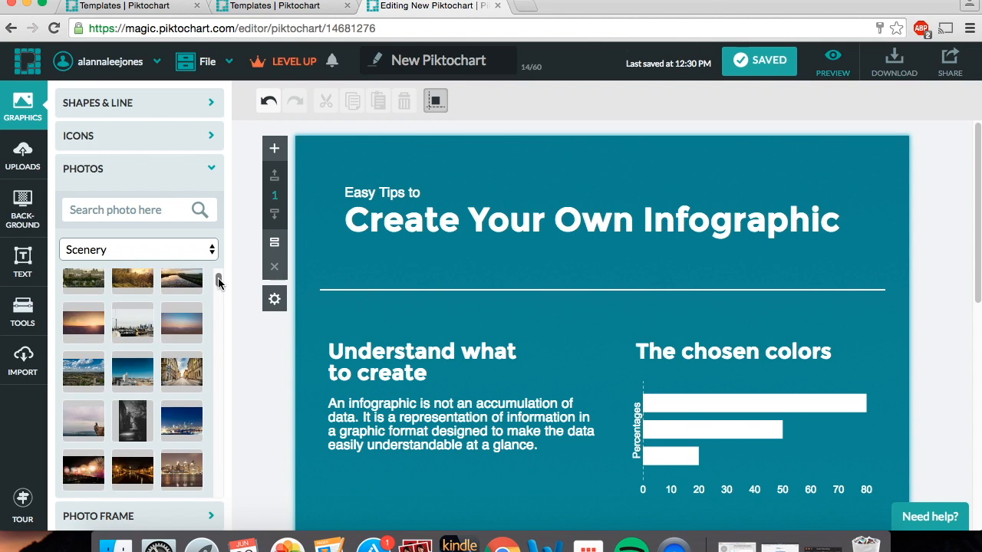
{"action": "scroll", "coordinate": [219, 286], "scroll_direction": "down", "scroll_amount": 3}
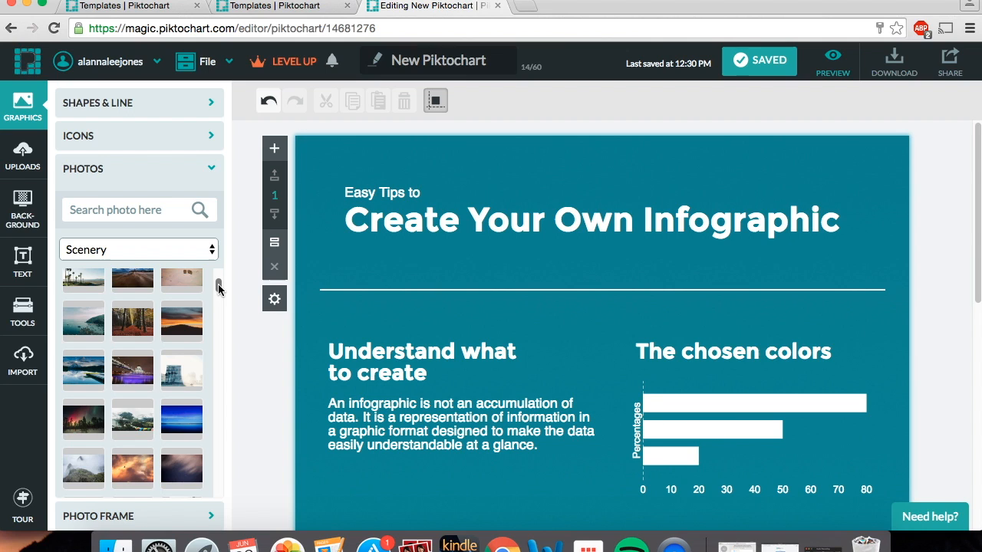
{"action": "left_click_drag", "start_coordinate": [219, 286], "coordinate": [220, 302]}
{"action": "left_click", "coordinate": [167, 253]}
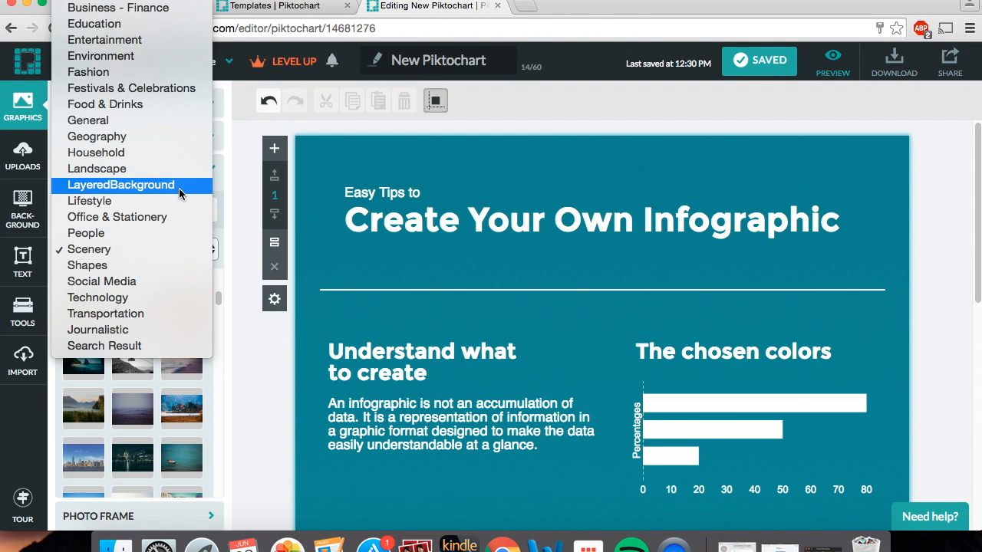
{"action": "left_click", "coordinate": [239, 359]}
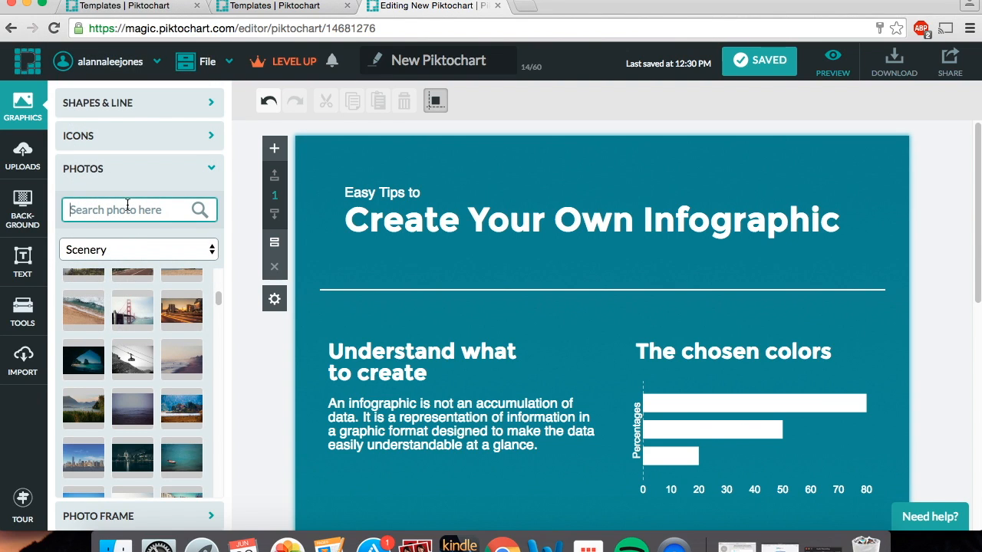
{"action": "left_click", "coordinate": [139, 171]}
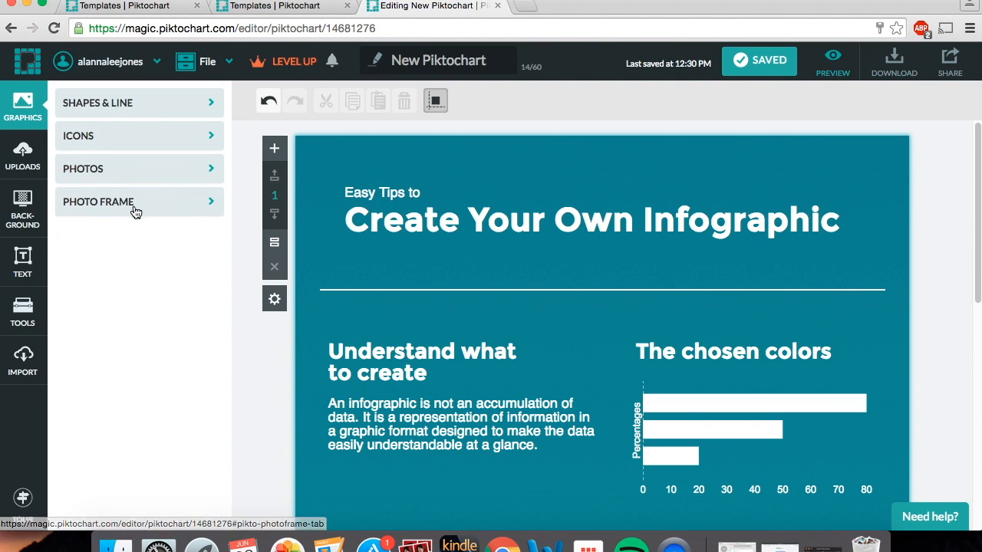
- Browse the available photo frames, including the number-shaped ones
{"action": "left_click", "coordinate": [135, 203]}
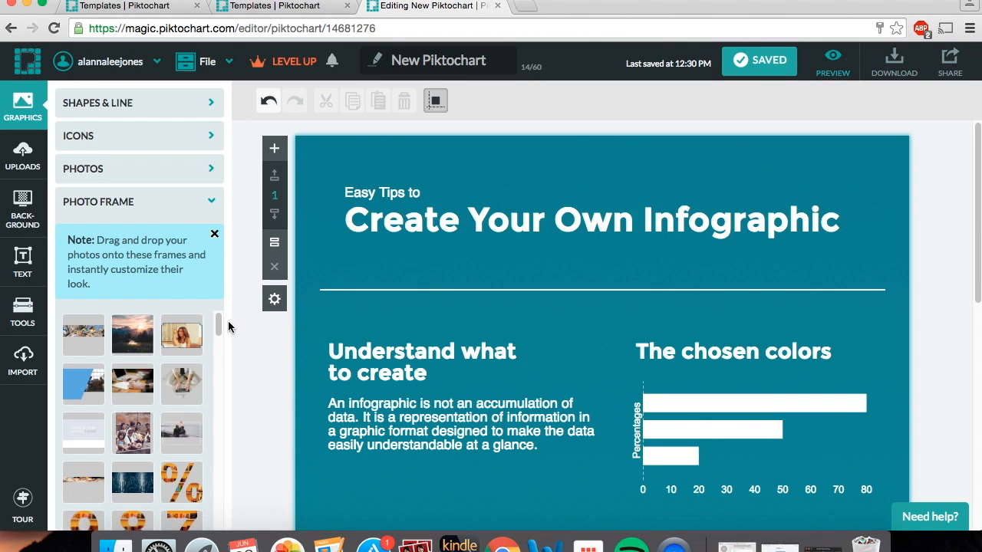
{"action": "left_click_drag", "start_coordinate": [219, 331], "coordinate": [219, 349]}
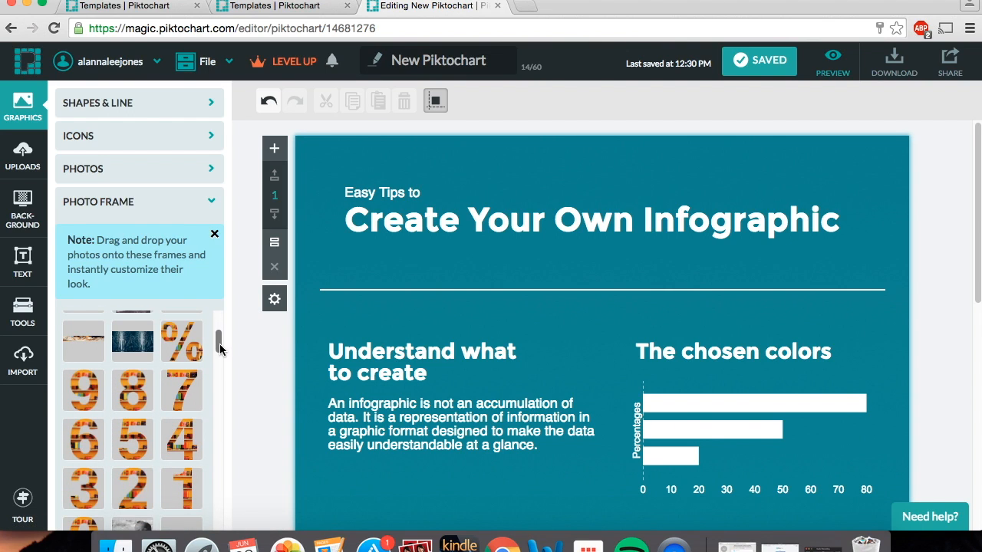
{"action": "mouse_move", "coordinate": [219, 349]}
{"action": "left_mouse_down"}
{"action": "mouse_move", "coordinate": [220, 372]}
{"action": "mouse_move", "coordinate": [220, 357]}
{"action": "left_mouse_up"}
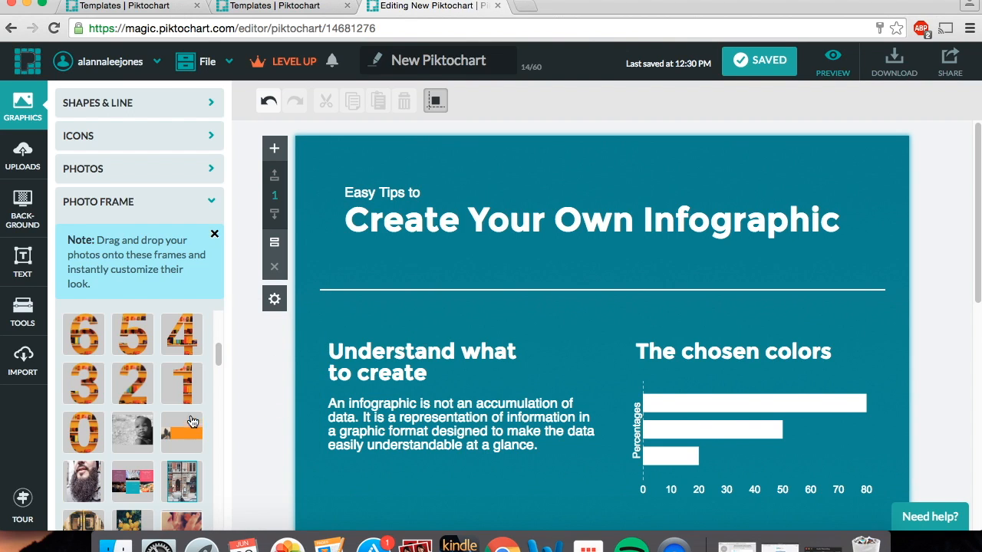
{"action": "mouse_move", "coordinate": [191, 404]}
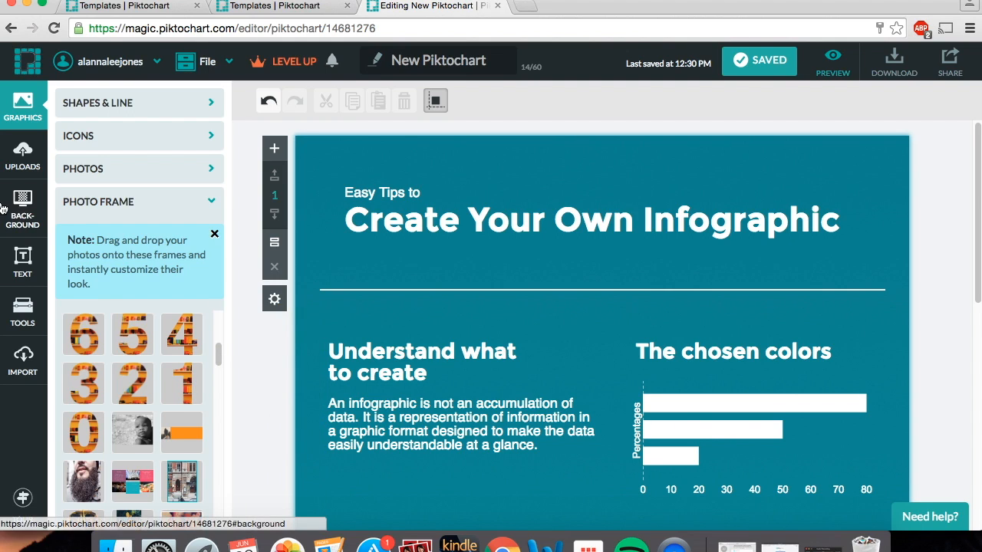
- Open the file chooser for uploading images, view the Photos location, and cancel without choosing a file
{"action": "left_click", "coordinate": [23, 170]}
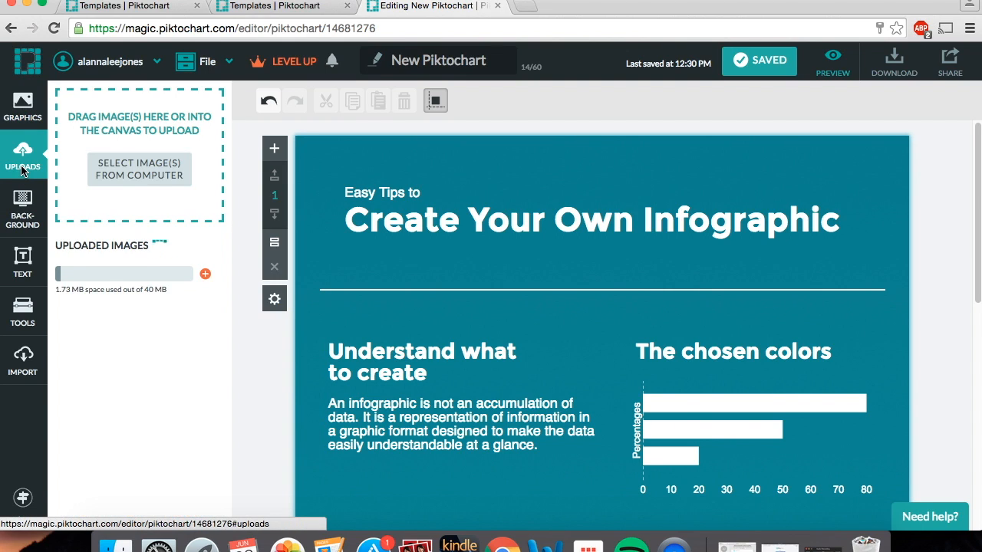
{"action": "left_click", "coordinate": [161, 177]}
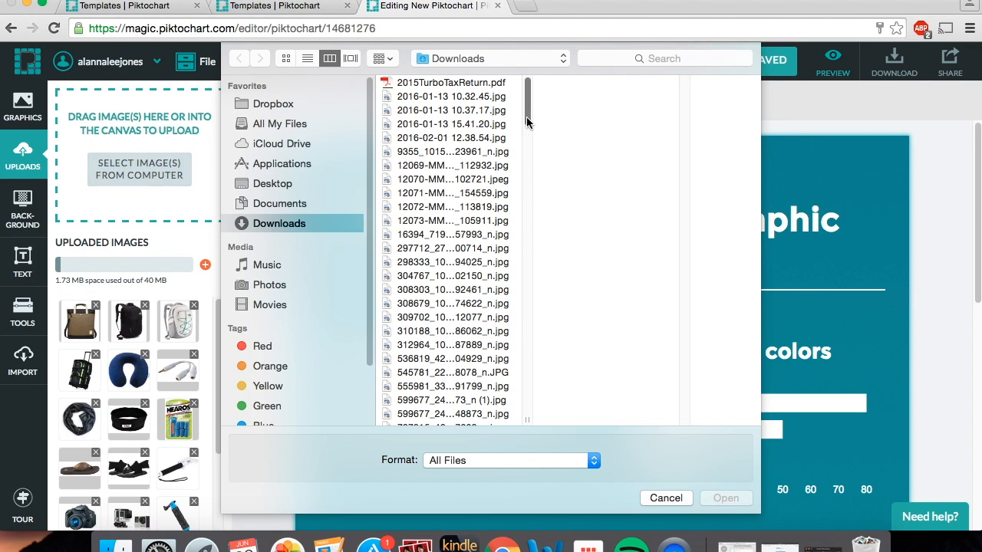
{"action": "left_click", "coordinate": [289, 282]}
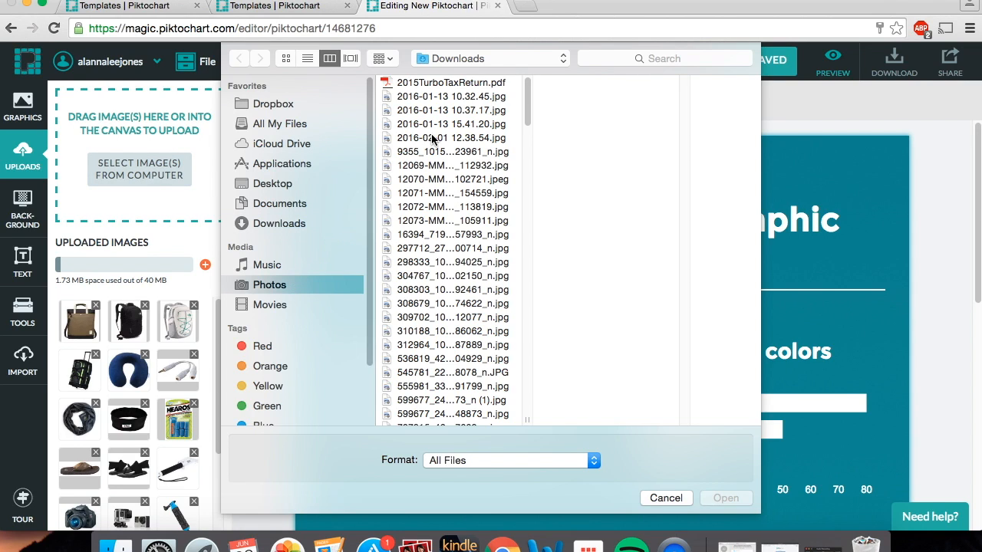
{"action": "left_click", "coordinate": [680, 498]}
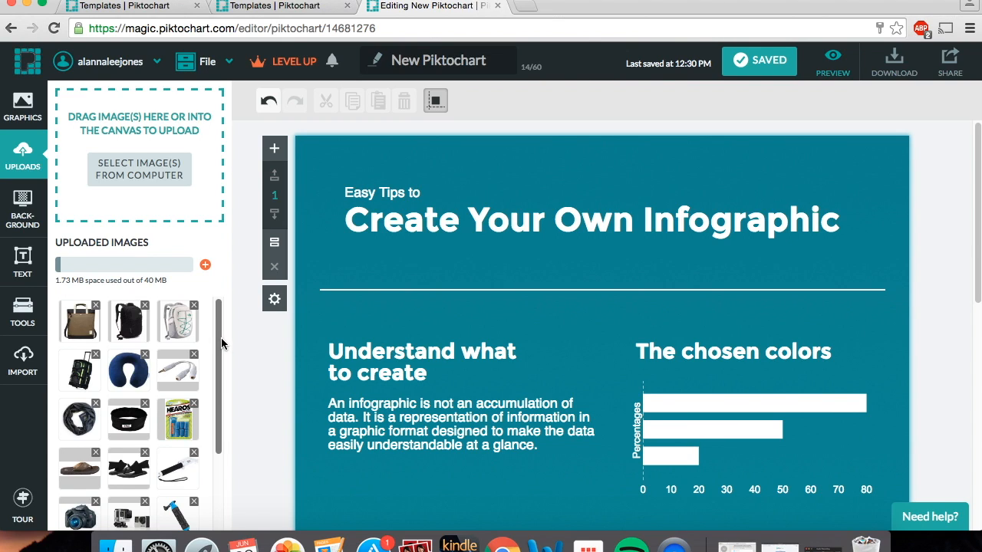
- Review the uploaded images and the upload storage usage
{"action": "left_click_drag", "start_coordinate": [220, 337], "coordinate": [222, 449]}
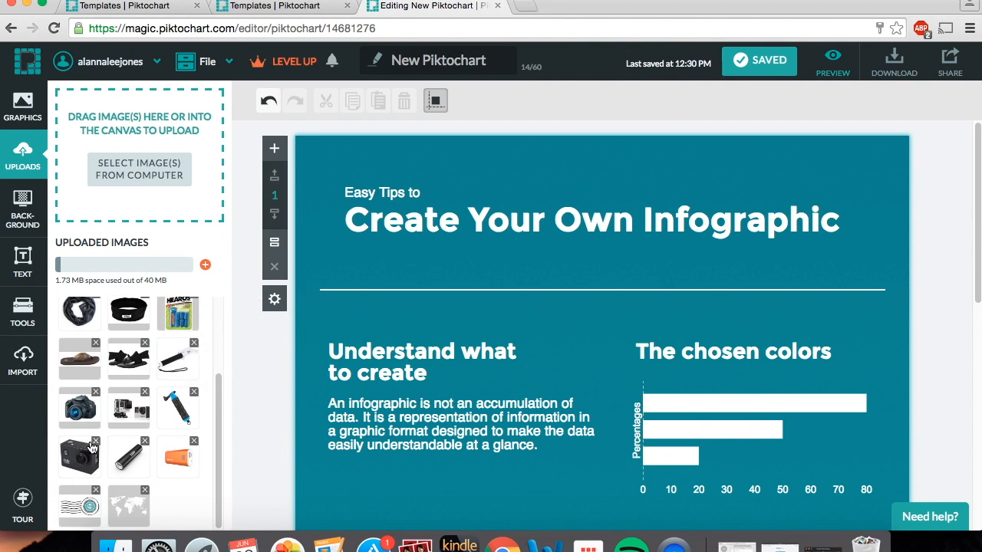
{"action": "left_click_drag", "start_coordinate": [219, 400], "coordinate": [225, 306]}
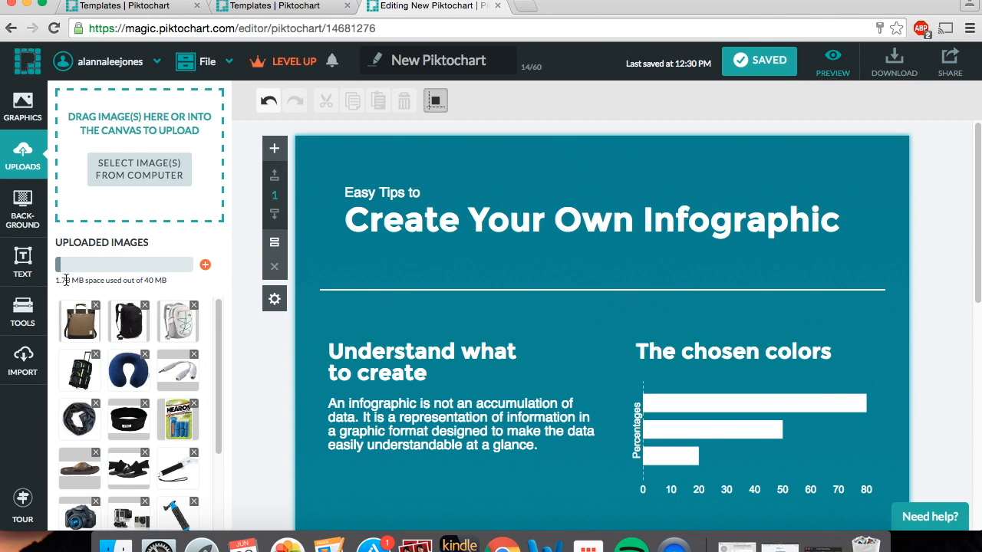
{"action": "left_click_drag", "start_coordinate": [58, 281], "coordinate": [168, 282]}
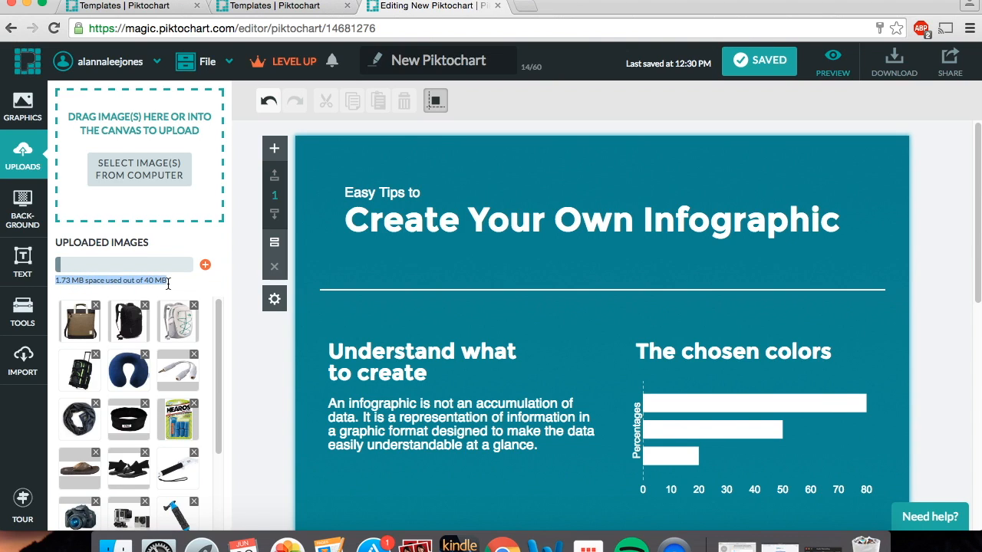
{"action": "left_click", "coordinate": [168, 283]}
{"action": "scroll", "coordinate": [219, 326], "scroll_direction": "down", "scroll_amount": 3}
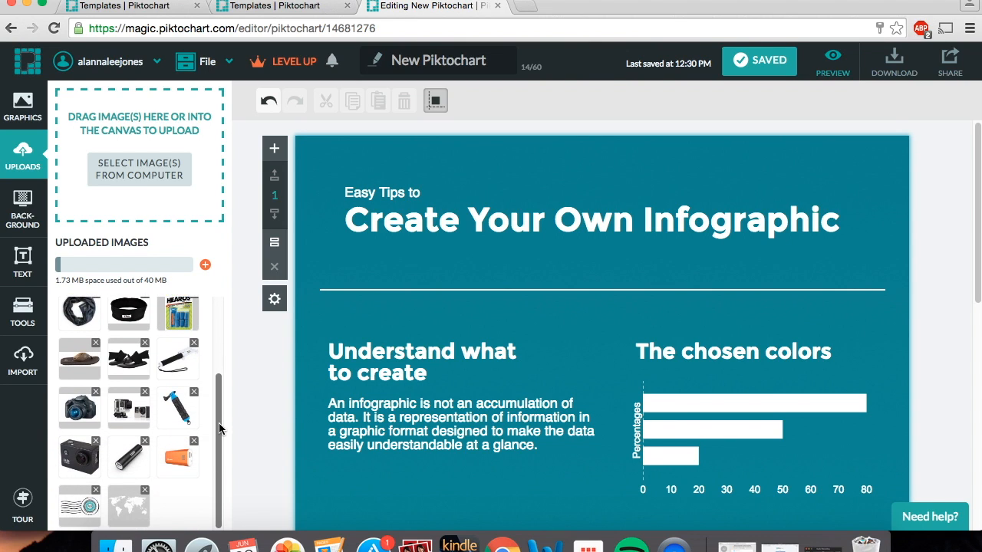
{"action": "scroll", "coordinate": [223, 319], "scroll_direction": "up", "scroll_amount": 3}
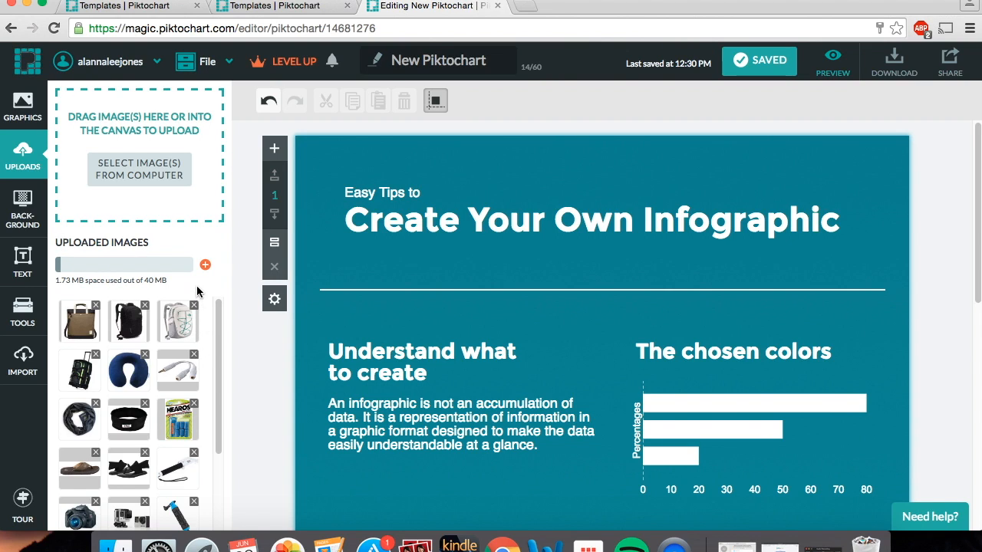
- Try the pale scalloped texture and the teal quatrefoil pattern as the first block's background image
{"action": "left_click", "coordinate": [37, 208]}
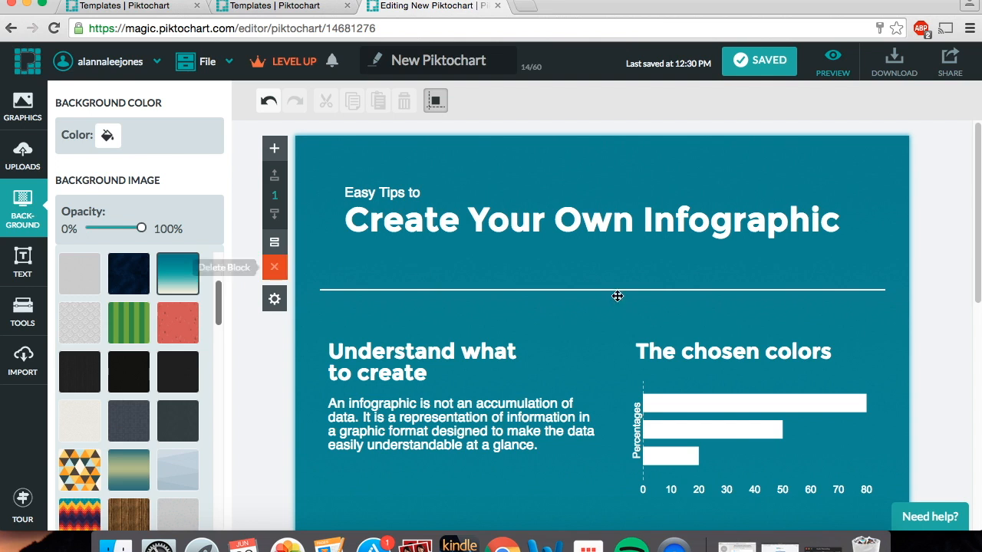
{"action": "left_click_drag", "start_coordinate": [979, 270], "coordinate": [979, 234]}
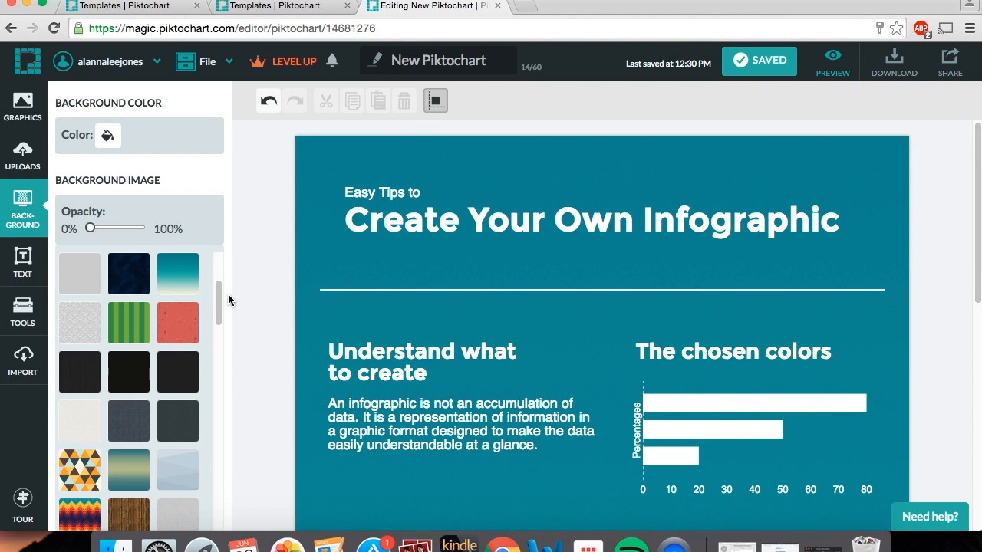
{"action": "left_click_drag", "start_coordinate": [219, 302], "coordinate": [269, 252]}
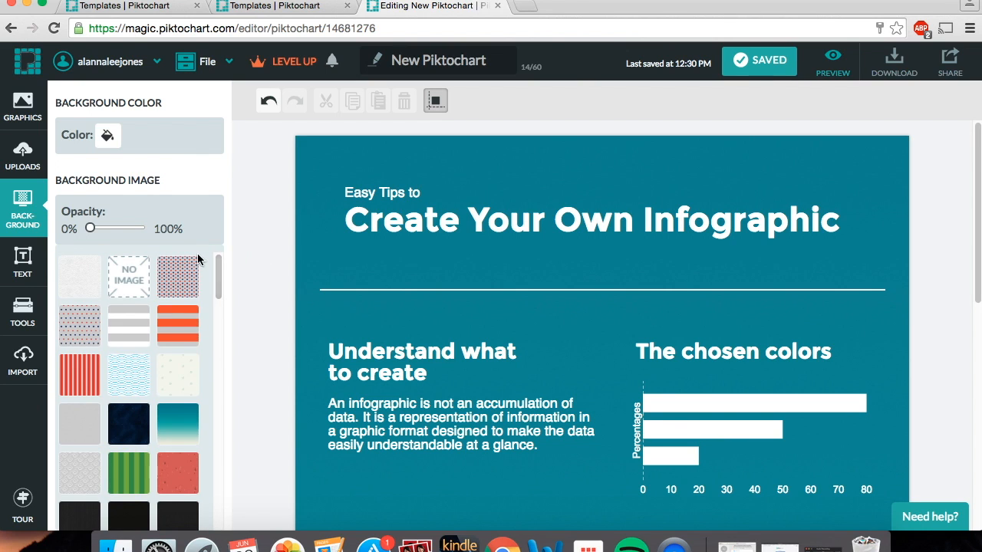
{"action": "left_click", "coordinate": [82, 286]}
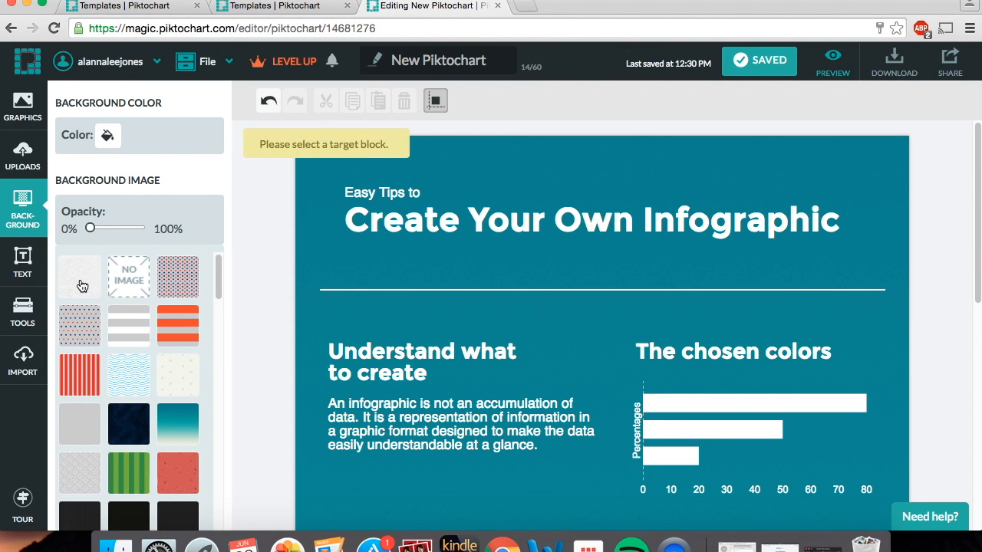
{"action": "left_click", "coordinate": [489, 313]}
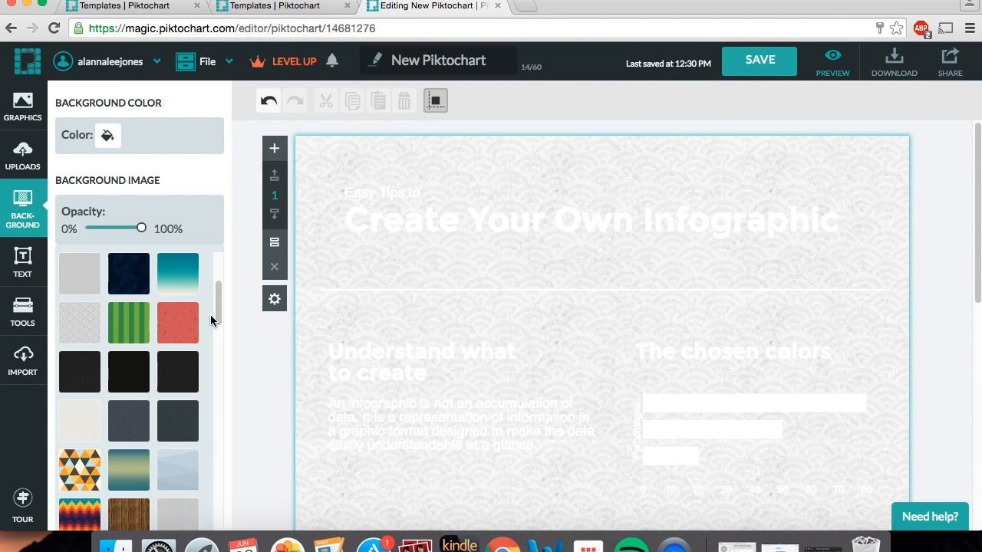
{"action": "left_click_drag", "start_coordinate": [218, 314], "coordinate": [223, 431]}
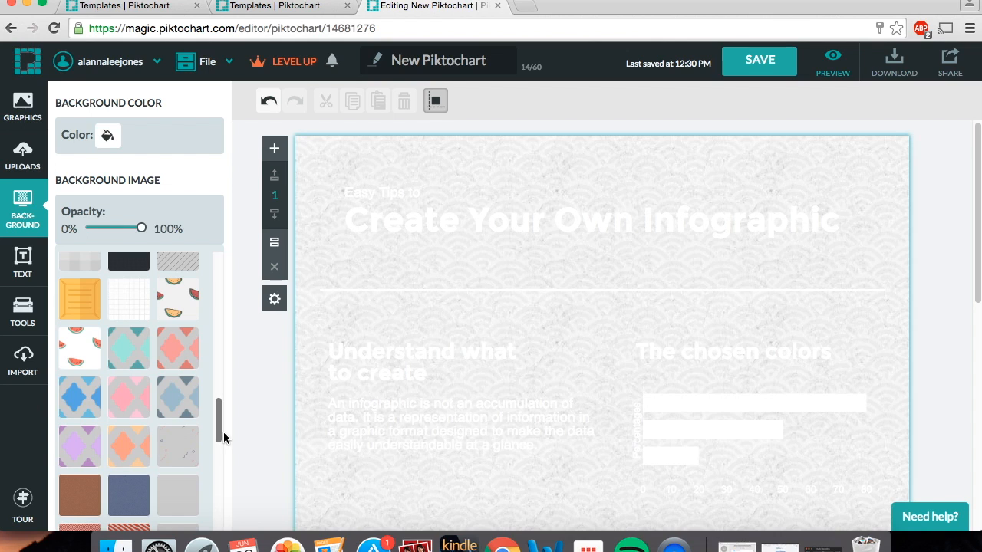
{"action": "left_click_drag", "start_coordinate": [118, 364], "coordinate": [444, 354]}
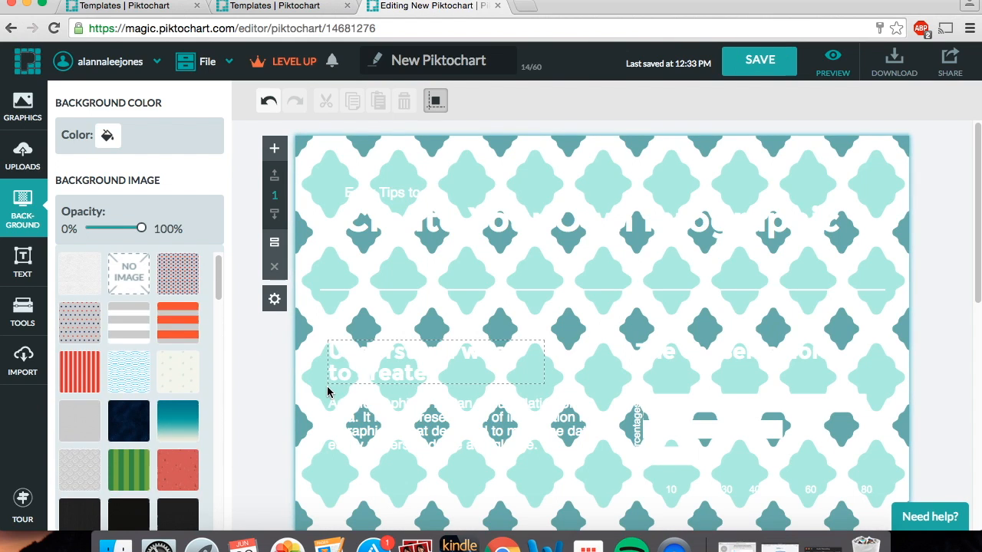
- Set the first block's background image to the teal one with jagged layered bands and look over the infographic
{"action": "left_click_drag", "start_coordinate": [220, 287], "coordinate": [216, 477]}
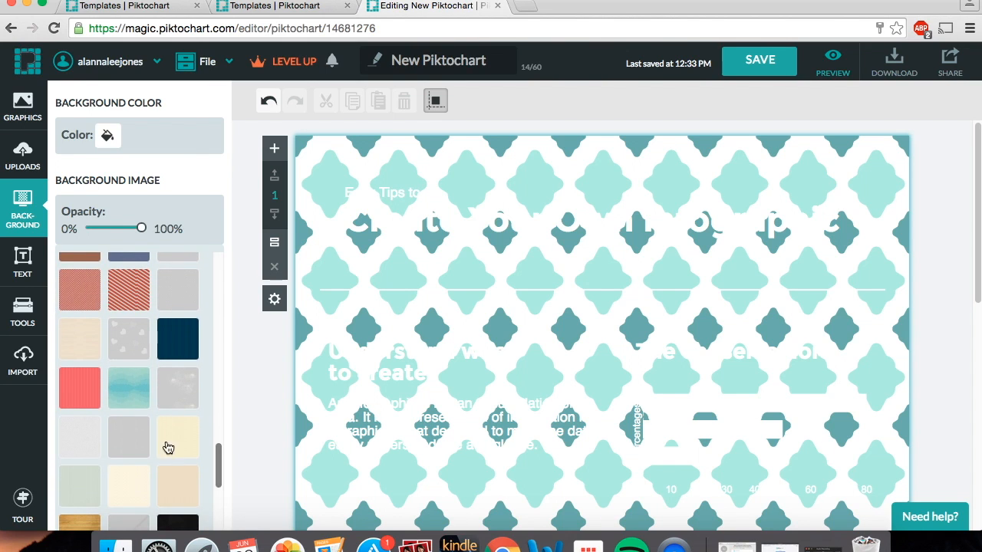
{"action": "left_click_drag", "start_coordinate": [143, 400], "coordinate": [562, 317]}
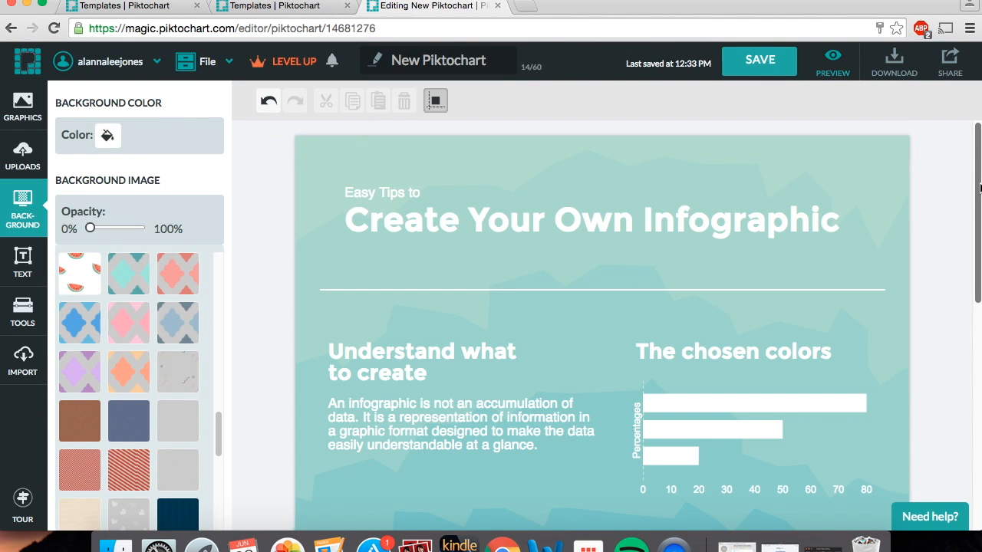
{"action": "scroll", "coordinate": [979, 188], "scroll_direction": "down", "scroll_amount": 15}
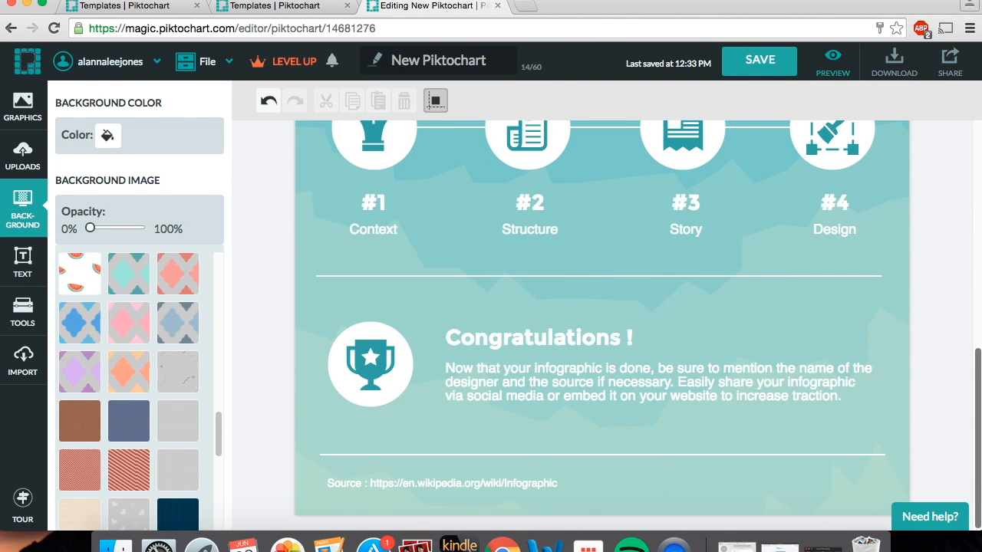
{"action": "scroll", "coordinate": [384, 409], "scroll_direction": "up", "scroll_amount": 15}
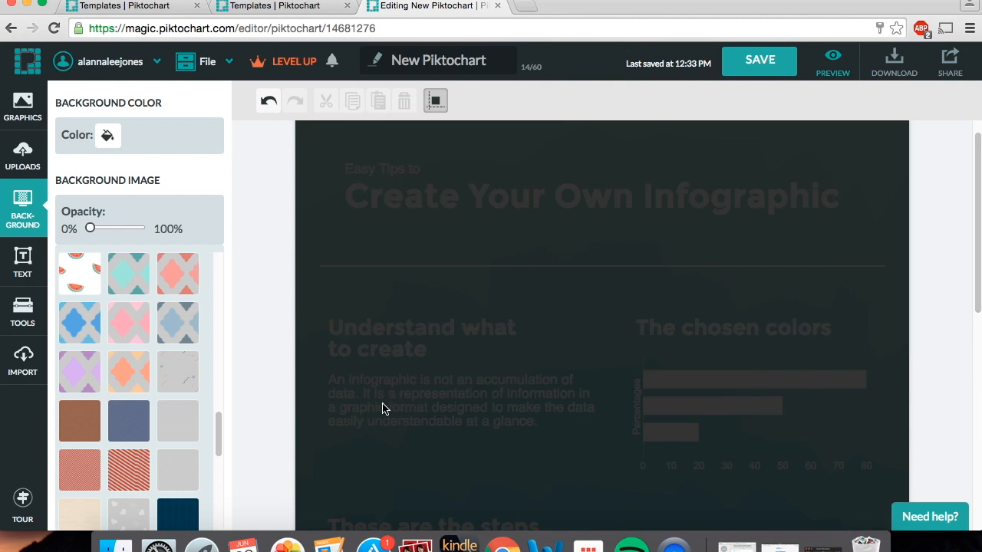
{"action": "left_click_drag", "start_coordinate": [216, 448], "coordinate": [218, 476]}
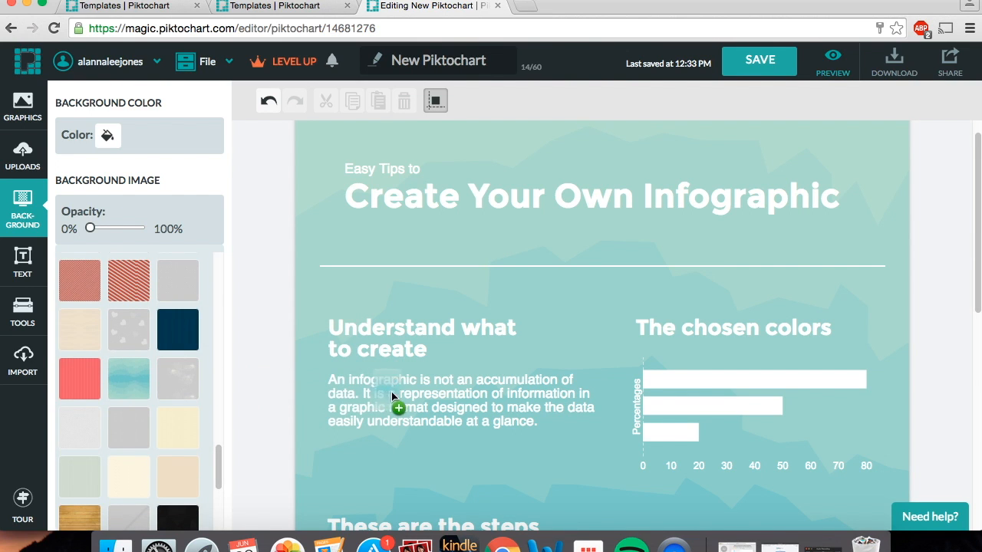
{"action": "left_click_drag", "start_coordinate": [520, 339], "coordinate": [565, 339]}
{"action": "left_click", "coordinate": [561, 270]}
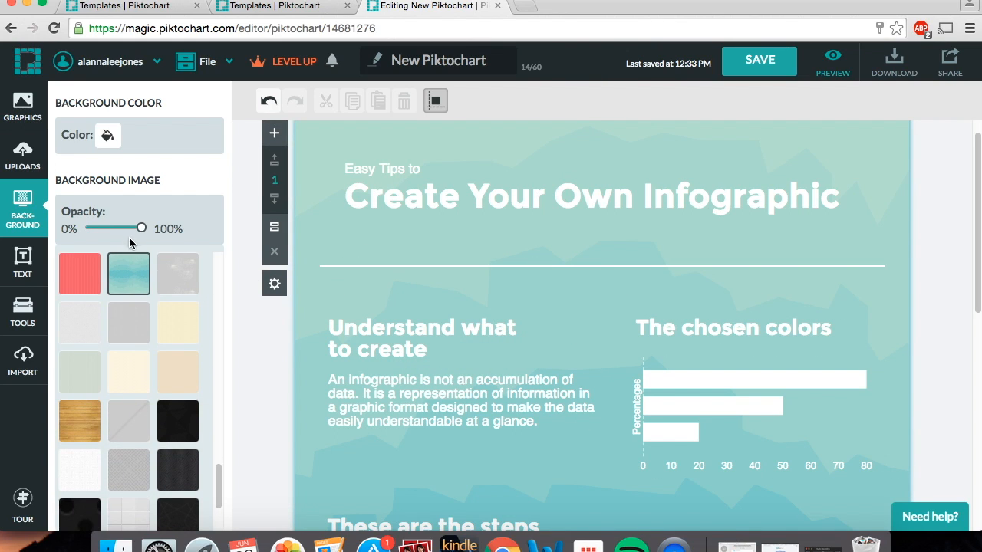
- Try 67% opacity on the block's background image and return it to 100%
{"action": "left_click_drag", "start_coordinate": [134, 228], "coordinate": [128, 232]}
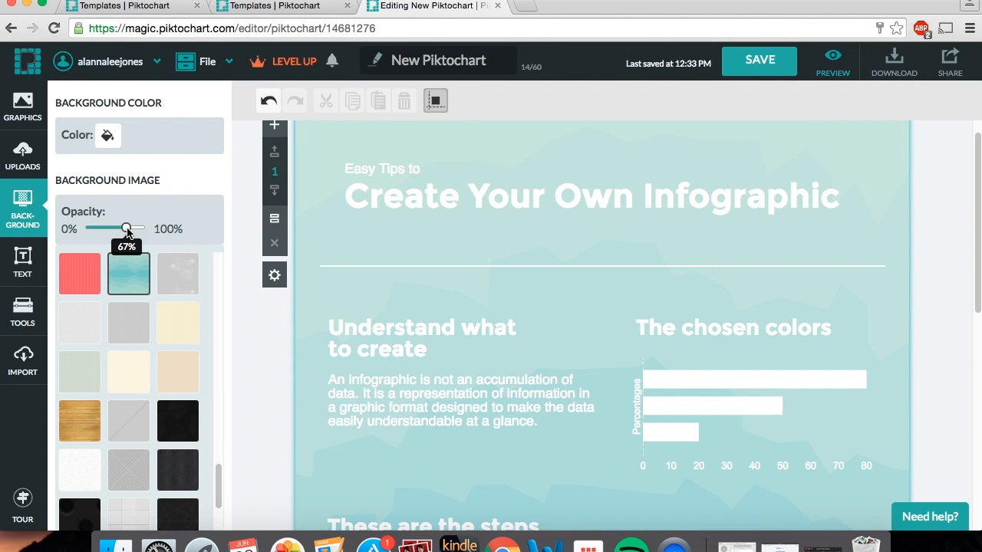
{"action": "left_click_drag", "start_coordinate": [128, 229], "coordinate": [231, 228]}
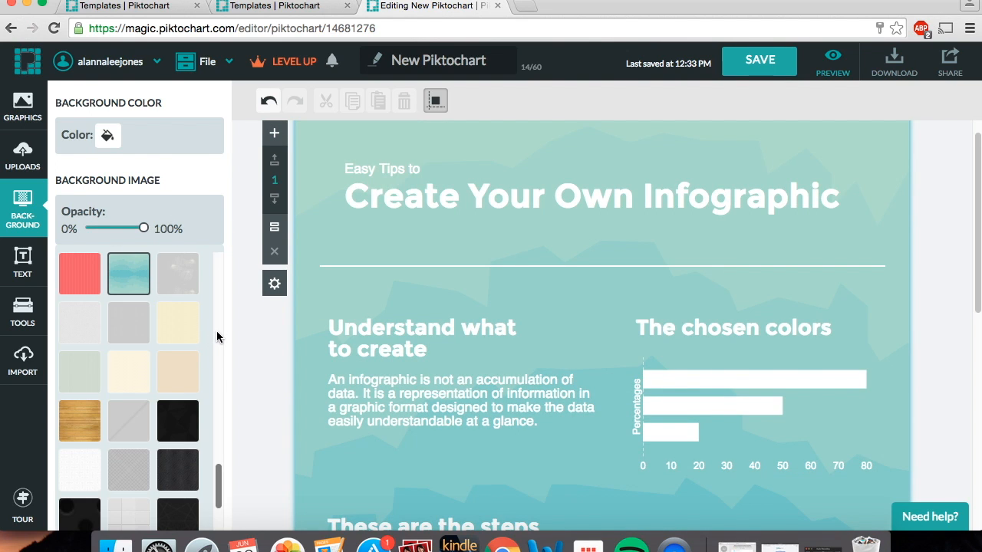
- Try #70ECEC as the block's background color and set it back to #FFFFFF
{"action": "left_click", "coordinate": [107, 136]}
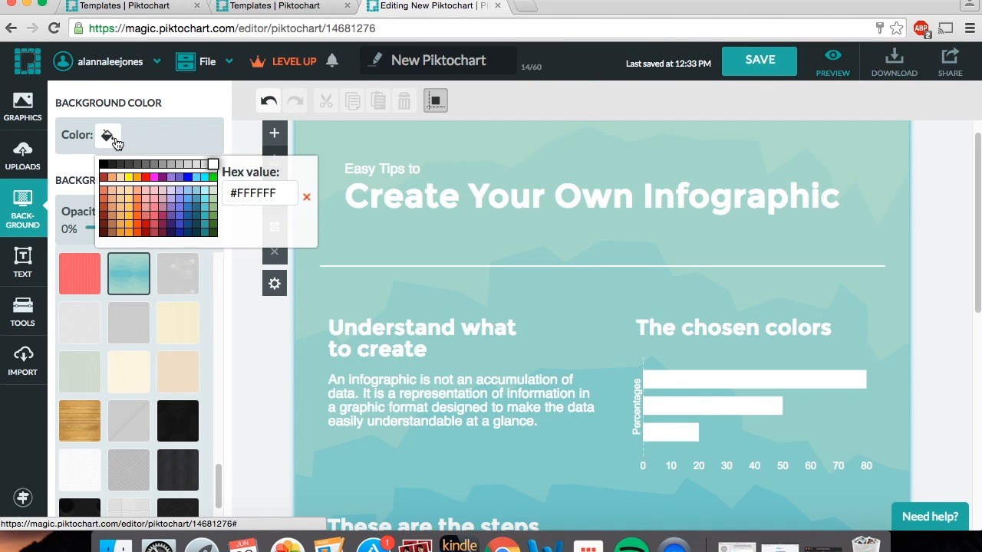
{"action": "left_click", "coordinate": [207, 200]}
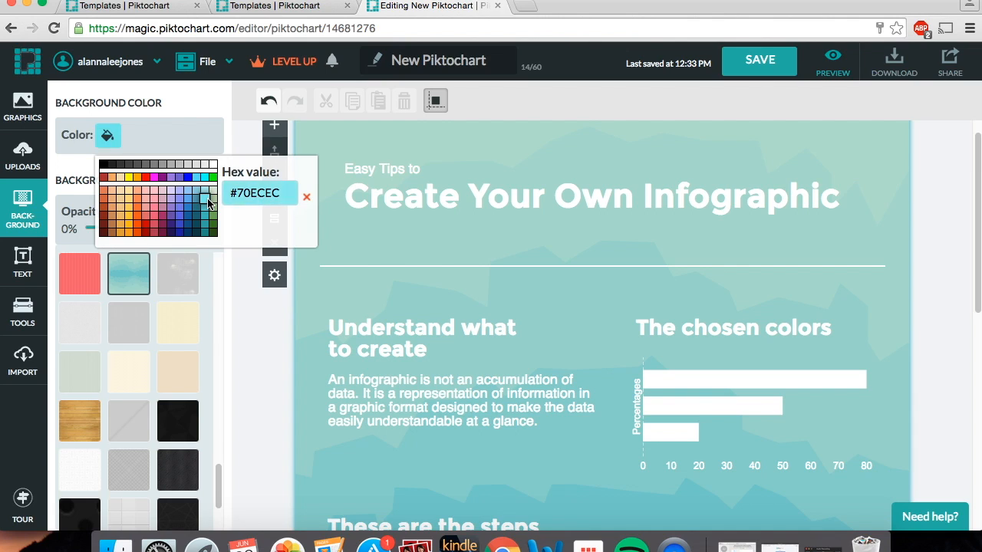
{"action": "left_click", "coordinate": [108, 138]}
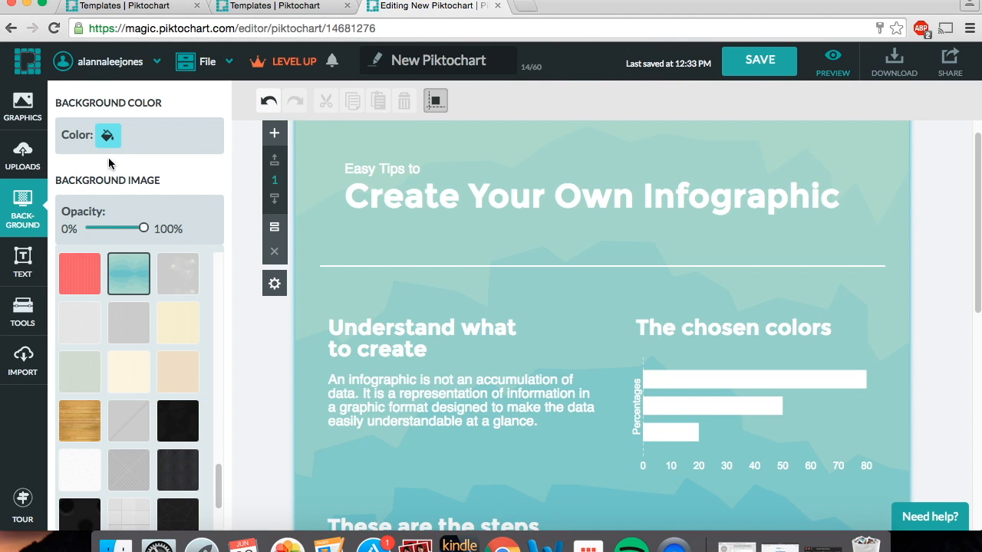
{"action": "left_click", "coordinate": [108, 136]}
{"action": "left_click", "coordinate": [212, 164]}
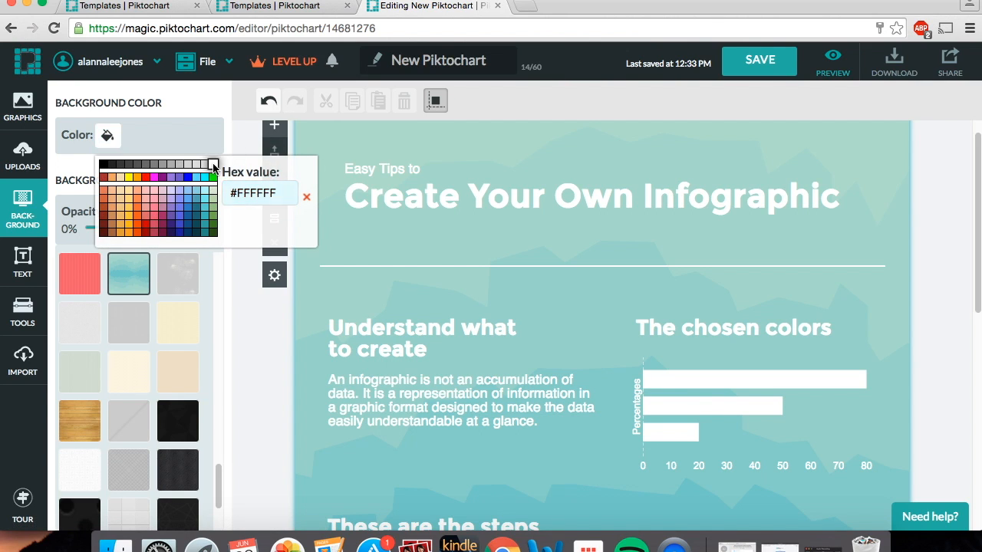
{"action": "left_click", "coordinate": [189, 134]}
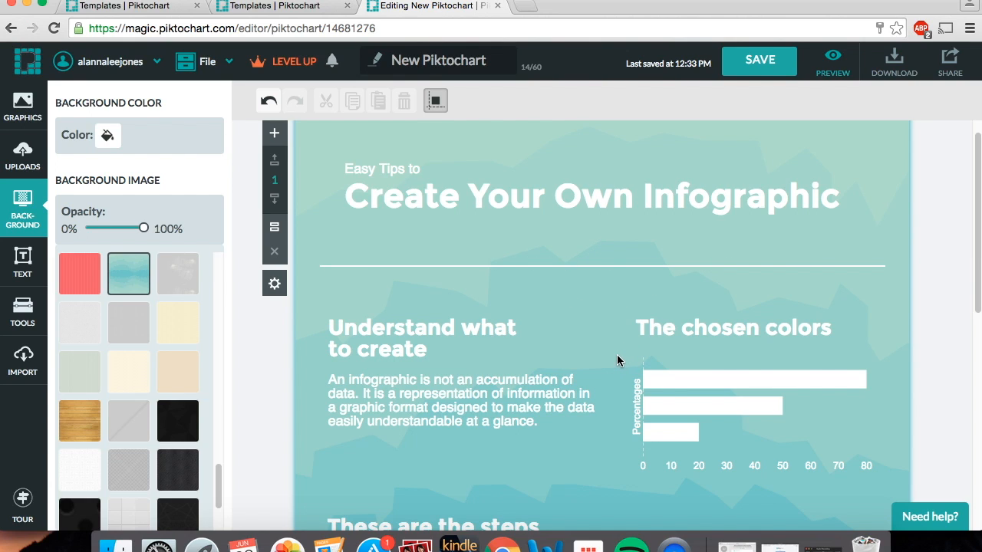
- Add a Subtitle text box over the divider line below the main title and delete its placeholder text
{"action": "left_click", "coordinate": [15, 266]}
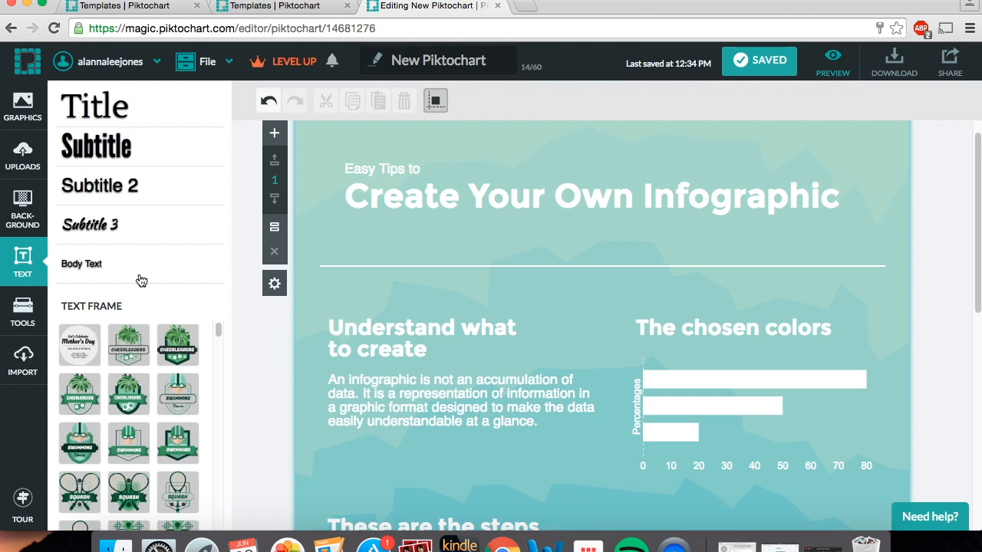
{"action": "left_click_drag", "start_coordinate": [96, 146], "coordinate": [520, 287]}
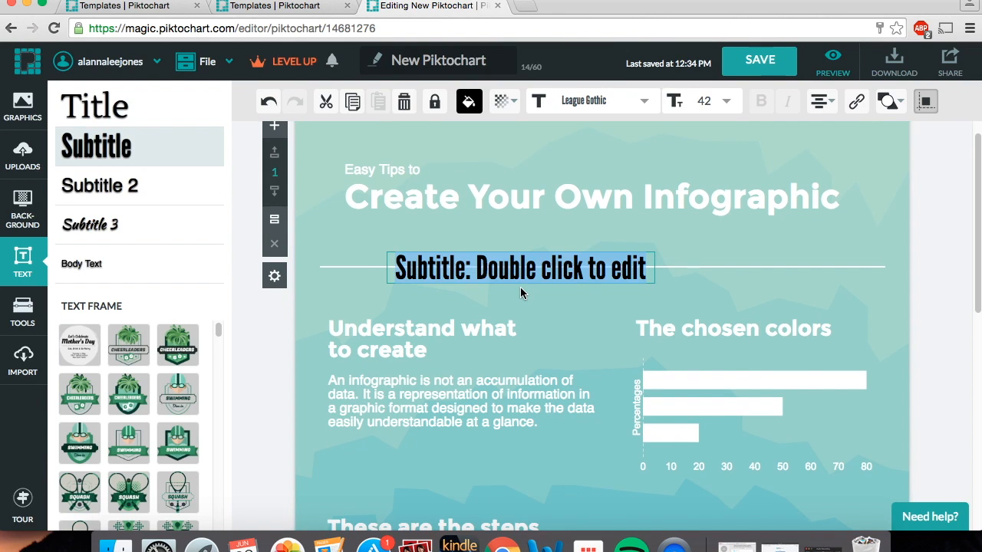
{"action": "key", "text": "BackSpace"}
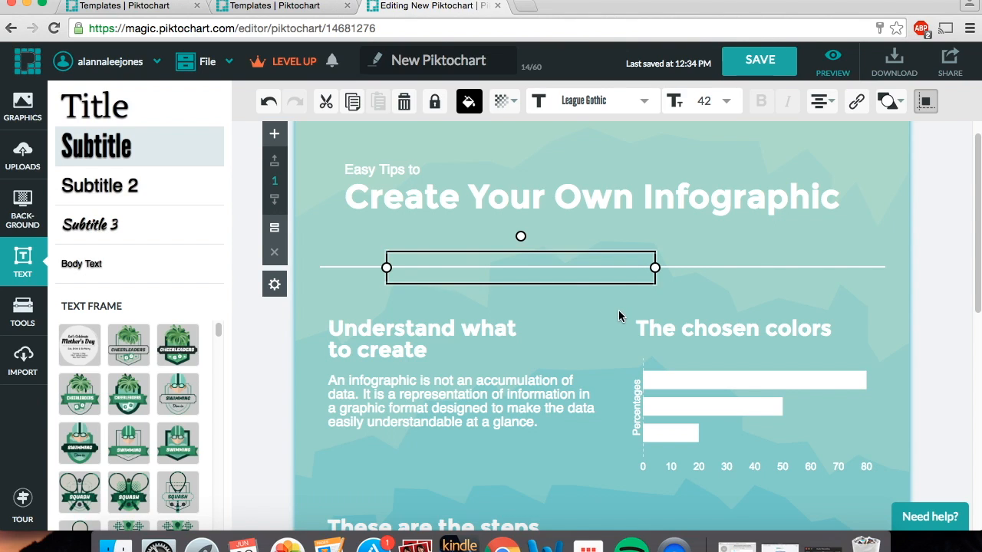
{"action": "left_click", "coordinate": [624, 266]}
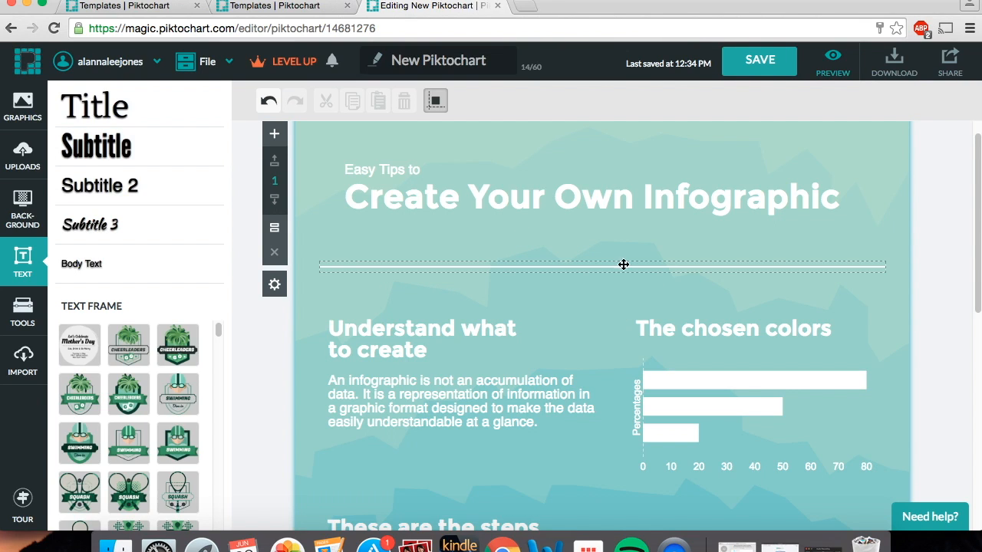
- Browse the available text frame designs
{"action": "left_click_drag", "start_coordinate": [219, 335], "coordinate": [223, 354]}
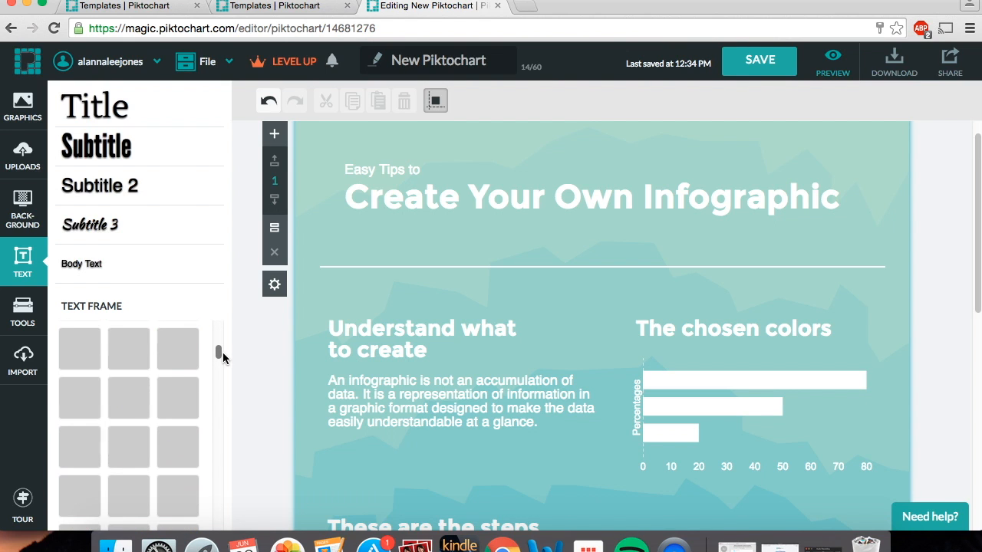
{"action": "left_click_drag", "start_coordinate": [222, 352], "coordinate": [234, 317]}
- Examine the chart editor with its chart types and sample data sheet, and cancel without inserting a chart
{"action": "left_click", "coordinate": [17, 312]}
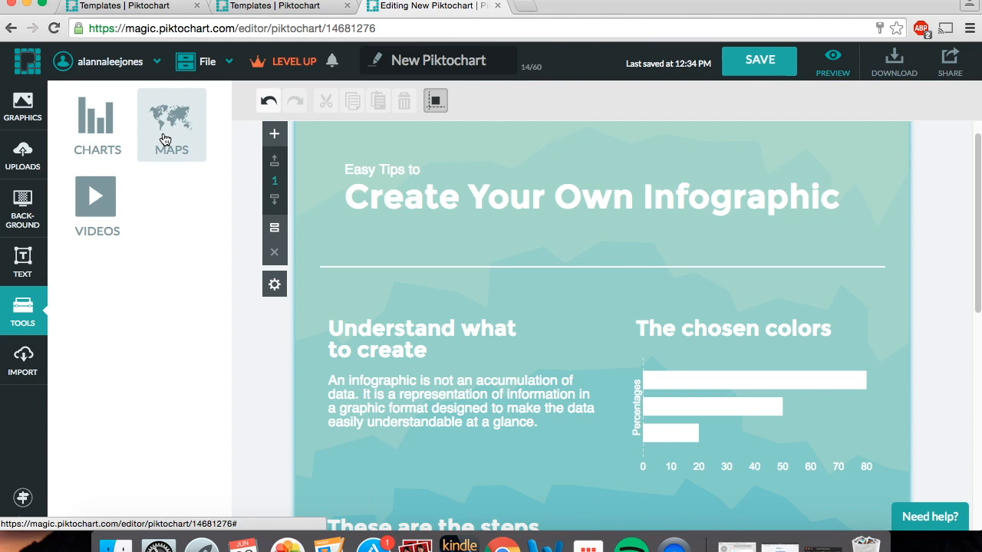
{"action": "left_click", "coordinate": [106, 133]}
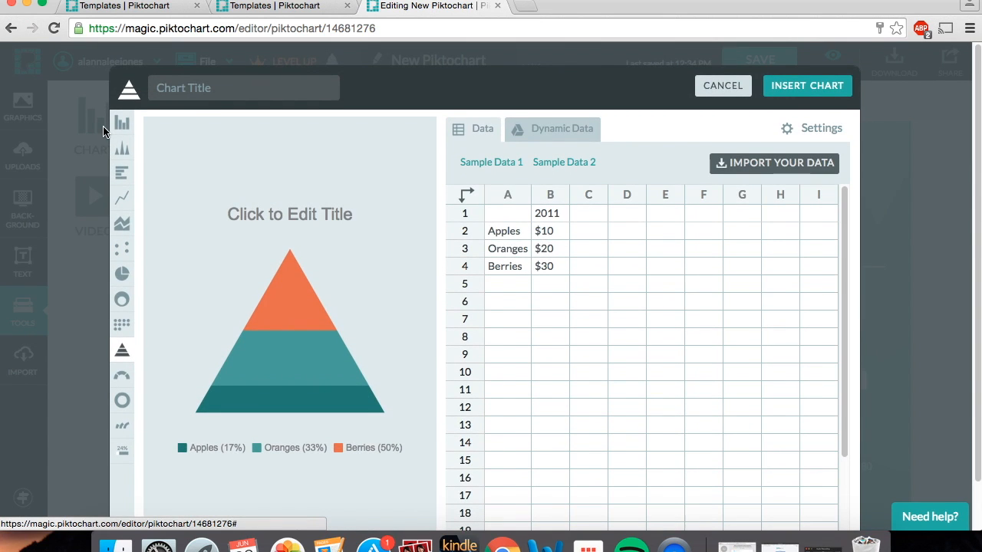
{"action": "left_click_drag", "start_coordinate": [844, 235], "coordinate": [852, 340]}
{"action": "left_click_drag", "start_coordinate": [852, 278], "coordinate": [861, 184]}
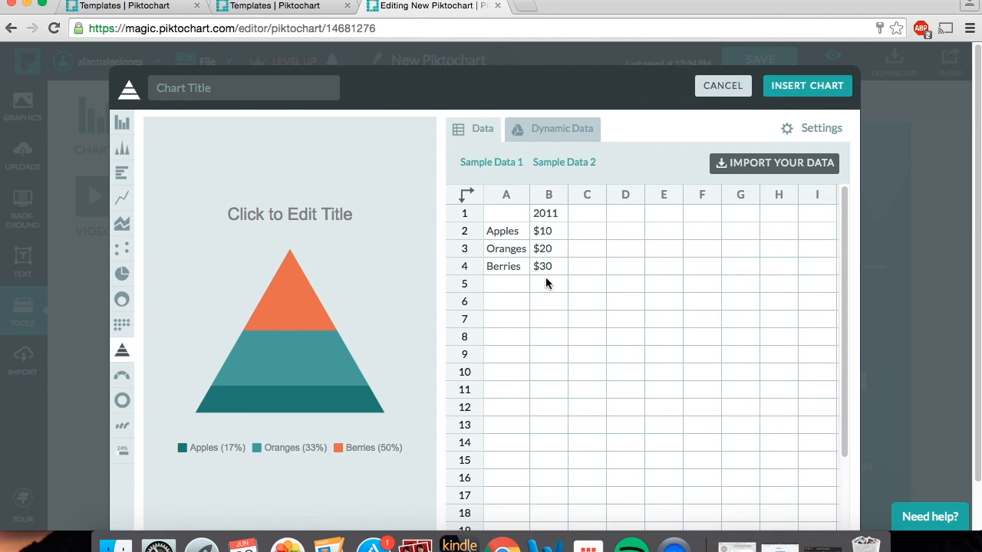
{"action": "scroll", "coordinate": [546, 272], "scroll_direction": "down", "scroll_amount": 1}
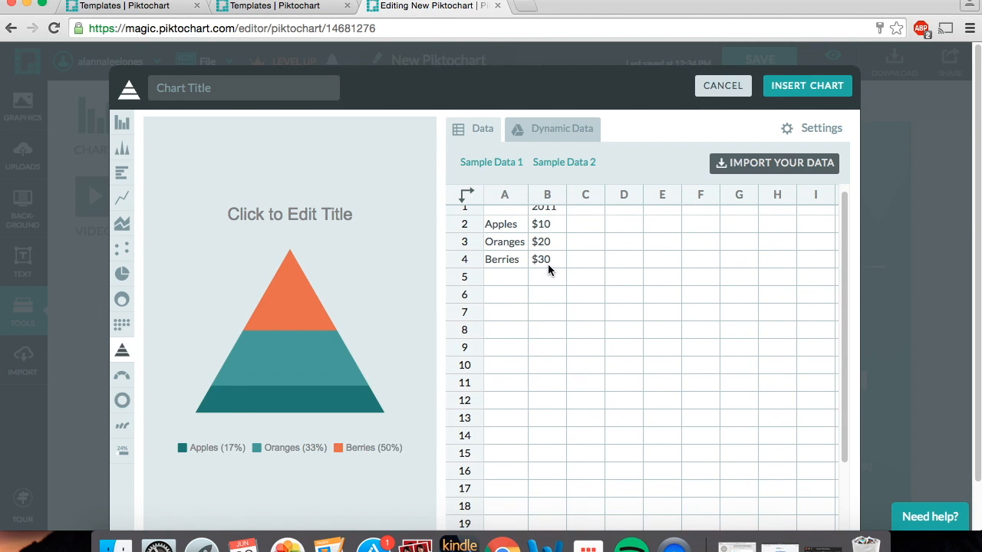
{"action": "left_click", "coordinate": [723, 85]}
- View the map tool's country list and world map preview, and cancel without inserting a map
{"action": "left_click", "coordinate": [174, 136]}
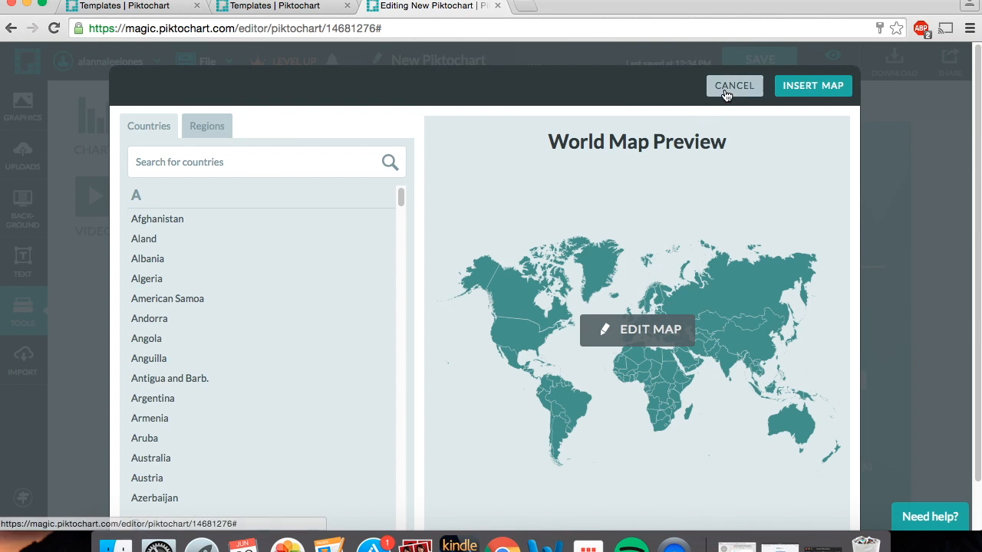
{"action": "left_click", "coordinate": [730, 86]}
- Open the video tool, paste the copied text into the Video URL field and clear the field
{"action": "left_click", "coordinate": [100, 201]}
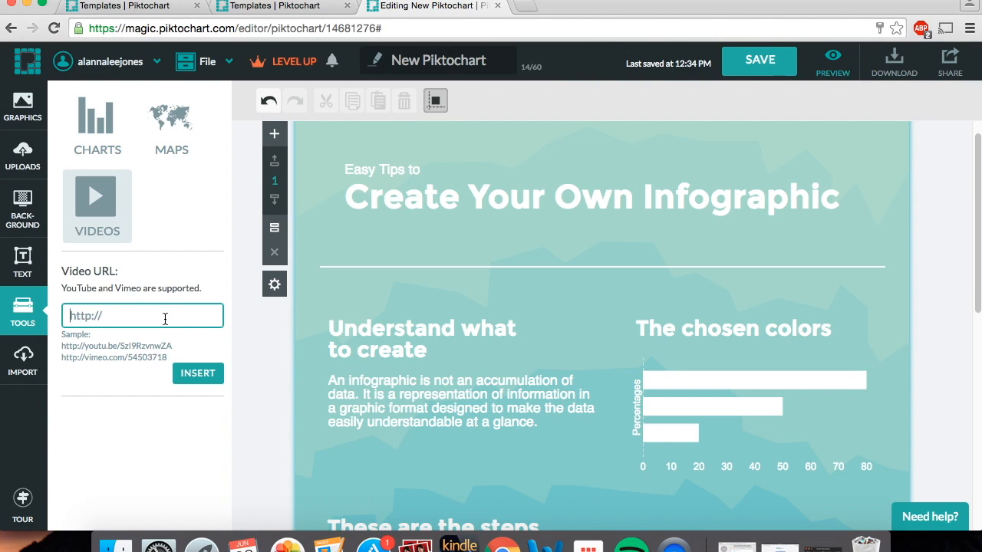
{"action": "key", "text": "super+v"}
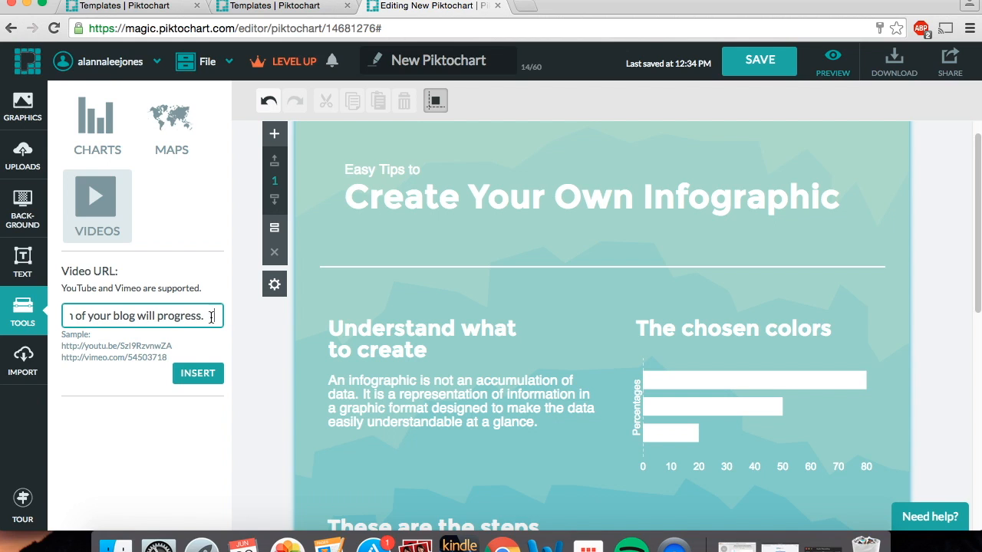
{"action": "left_click_drag", "start_coordinate": [212, 316], "coordinate": [2, 310]}
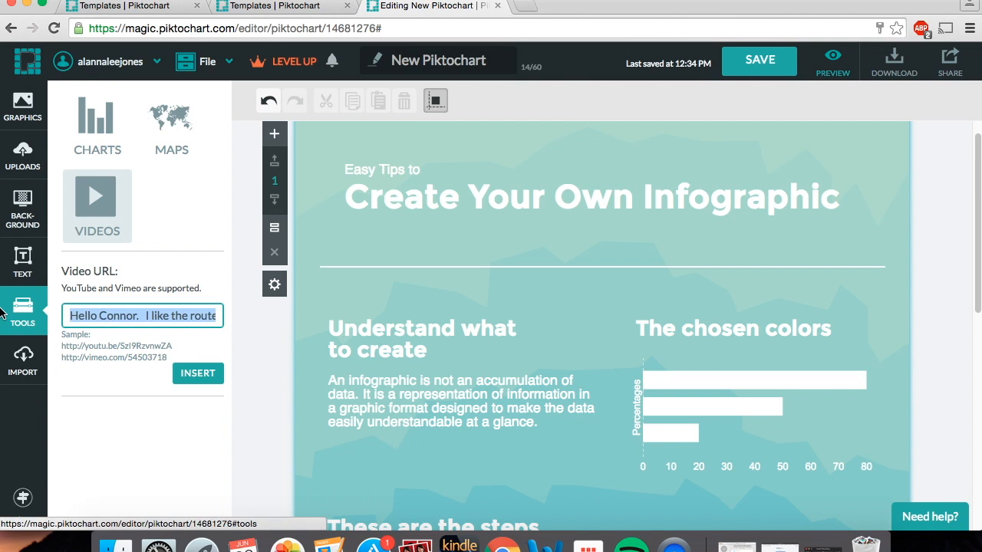
{"action": "key", "text": "BackSpace"}
- Highlight the note about supported video sites beneath the Video URL heading
{"action": "left_click", "coordinate": [185, 290]}
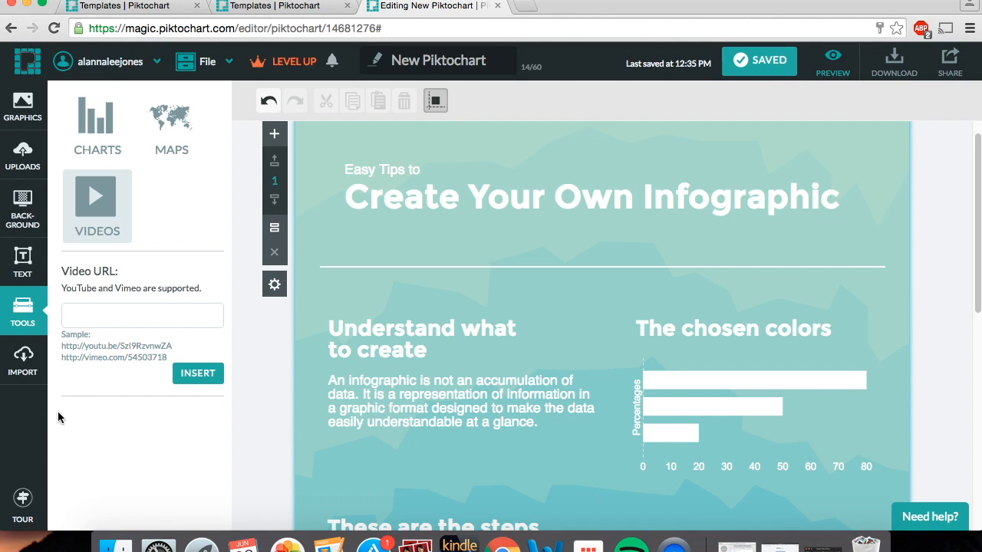
{"action": "double_click", "coordinate": [183, 287]}
{"action": "left_click", "coordinate": [182, 287]}
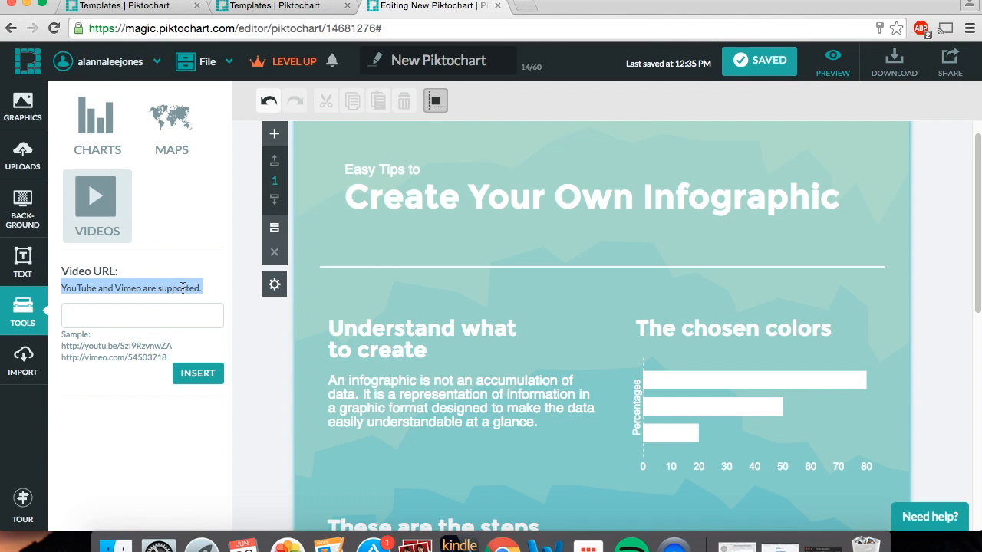
- View the SurveyMonkey import option's authentication page and return without authenticating an account
{"action": "left_click", "coordinate": [182, 288]}
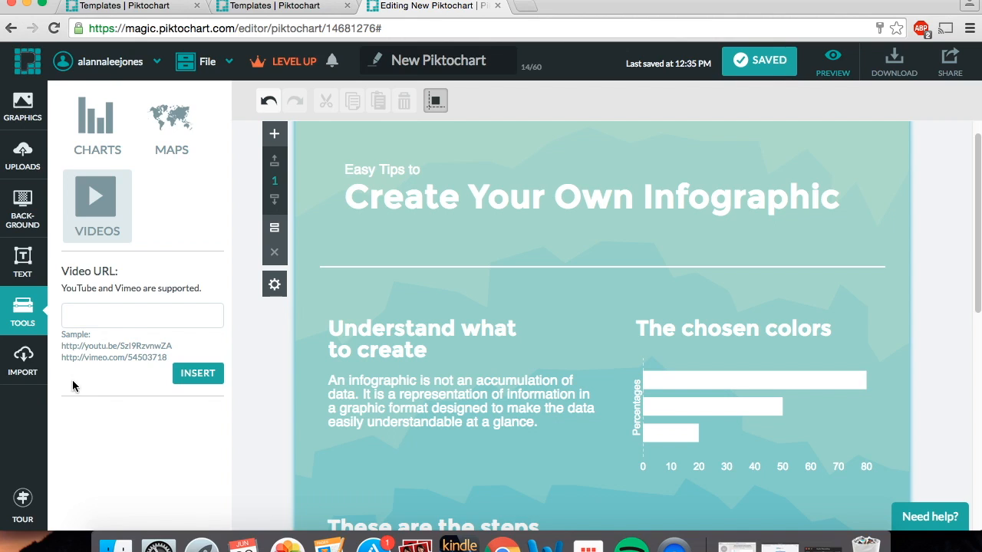
{"action": "left_click", "coordinate": [23, 362]}
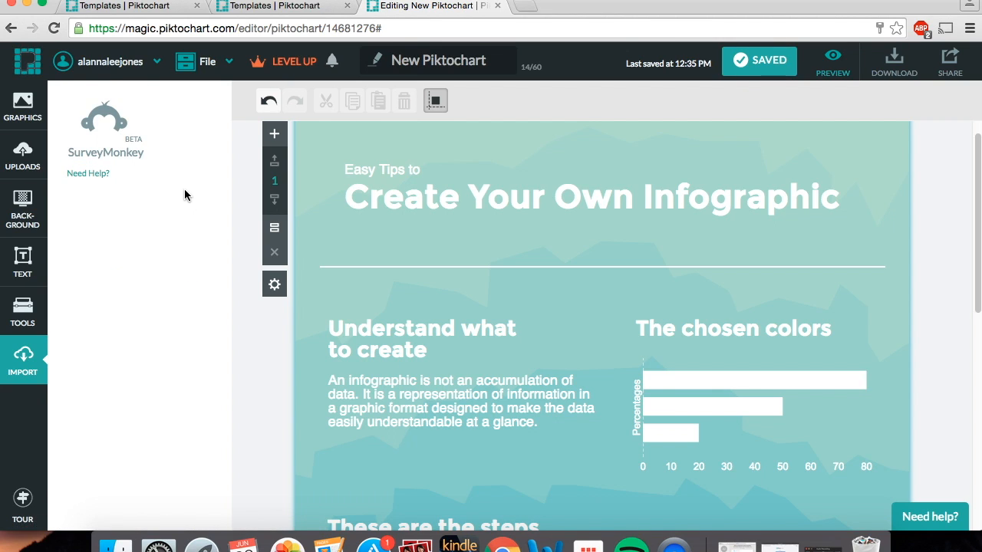
{"action": "left_click", "coordinate": [129, 146]}
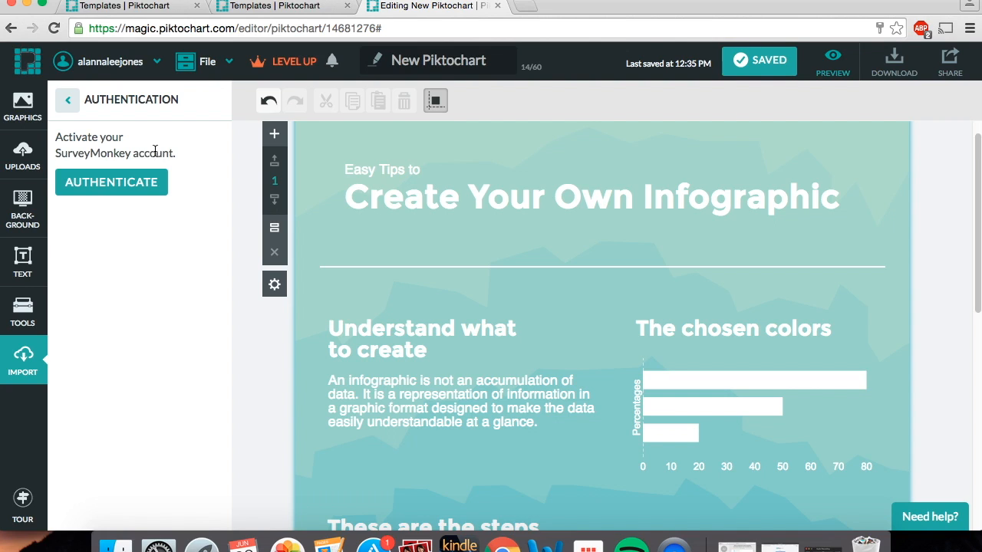
{"action": "left_click", "coordinate": [67, 102]}
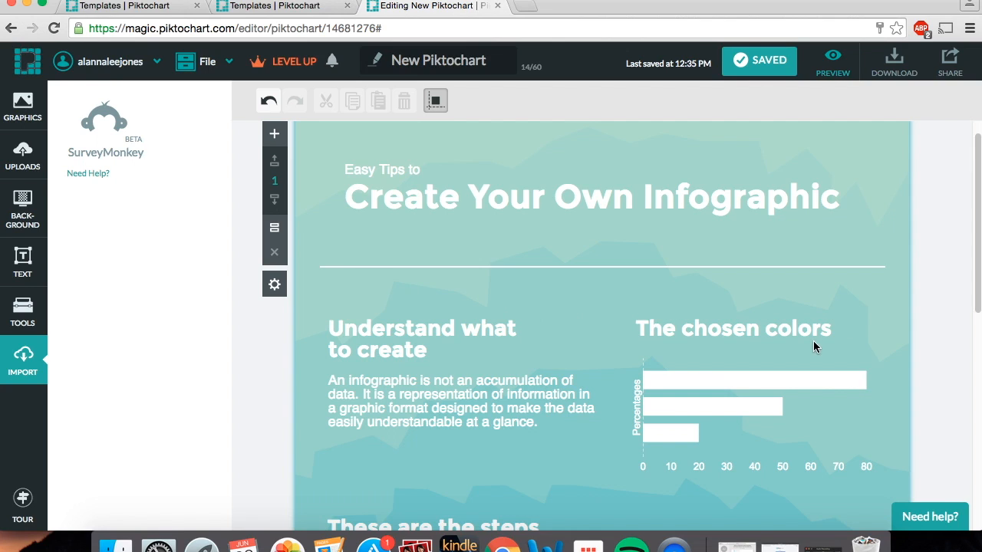
{"action": "left_click", "coordinate": [21, 113]}
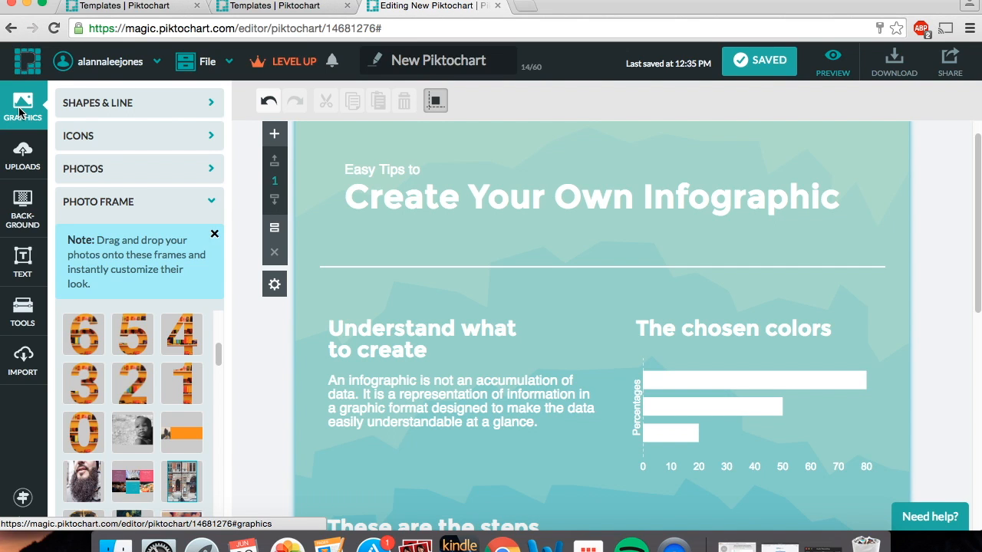
{"action": "left_click", "coordinate": [478, 204]}
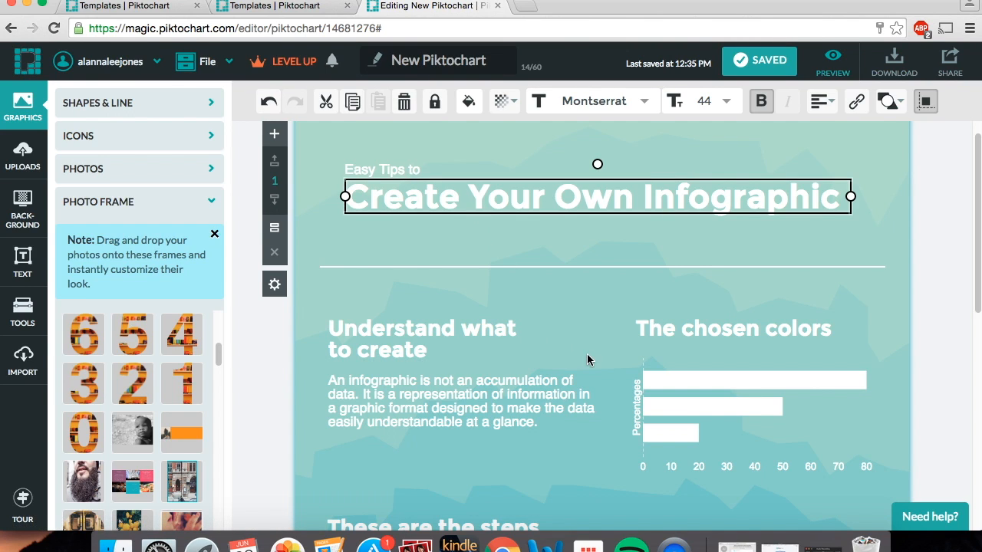
{"action": "left_click_drag", "start_coordinate": [978, 283], "coordinate": [979, 526]}
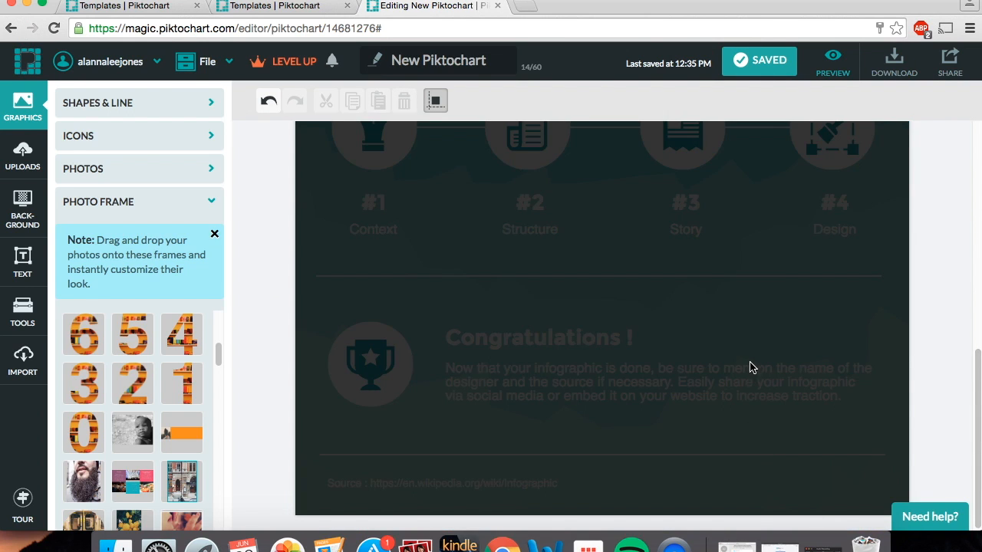
{"action": "left_click", "coordinate": [751, 369]}
{"action": "left_click", "coordinate": [750, 381]}
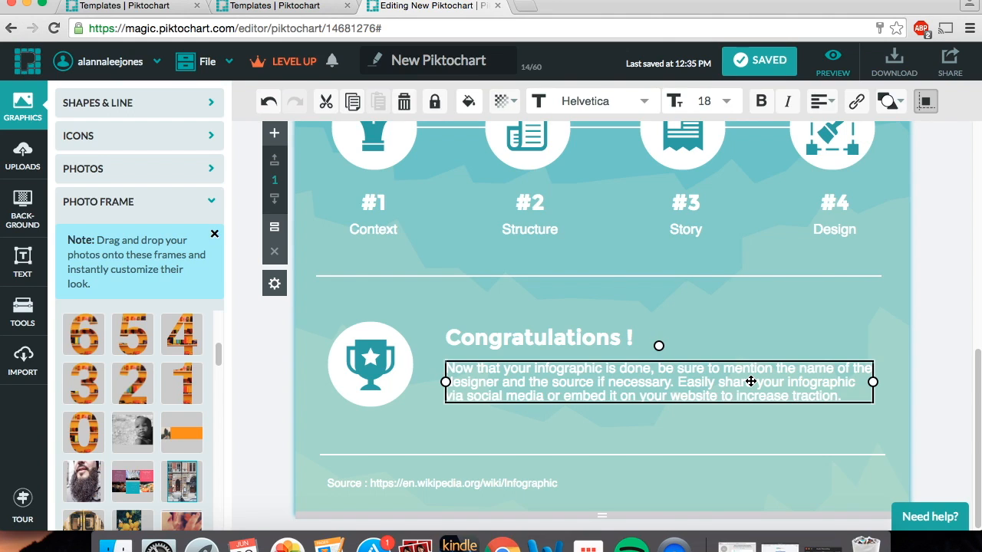
{"action": "key", "text": "Delete"}
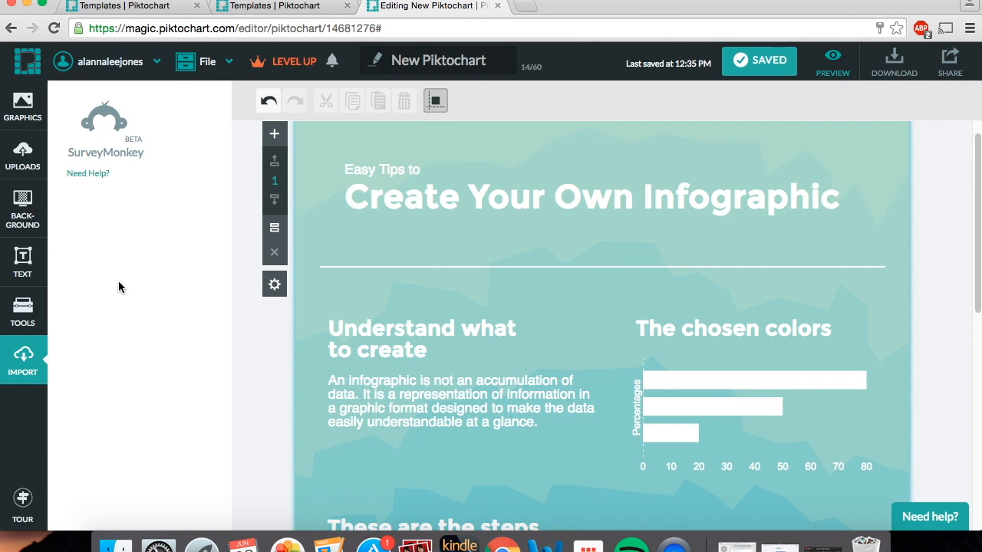
- Delete the paragraph beneath "Congratulations !" and the heading itself near the end of the infographic
{"action": "left_click", "coordinate": [21, 112]}
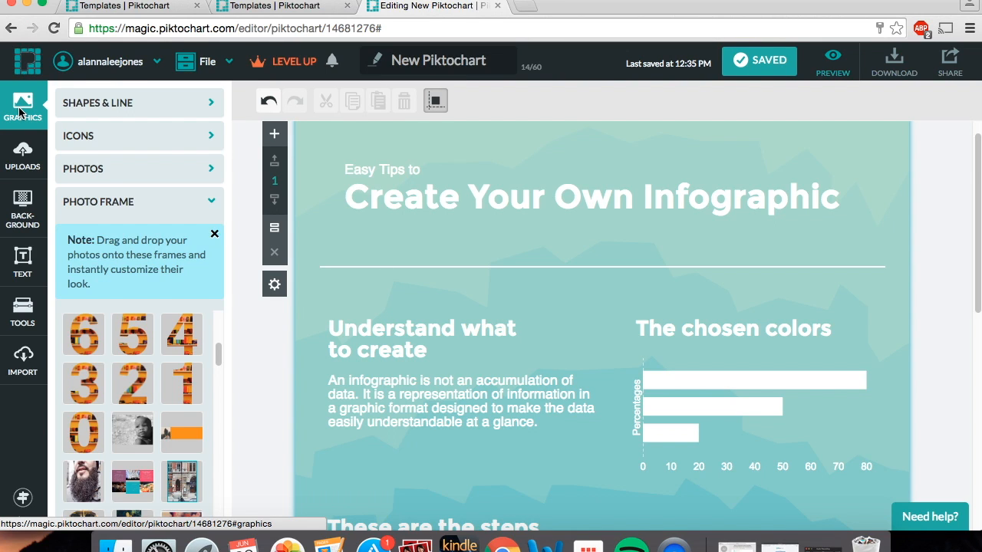
{"action": "left_click", "coordinate": [478, 204]}
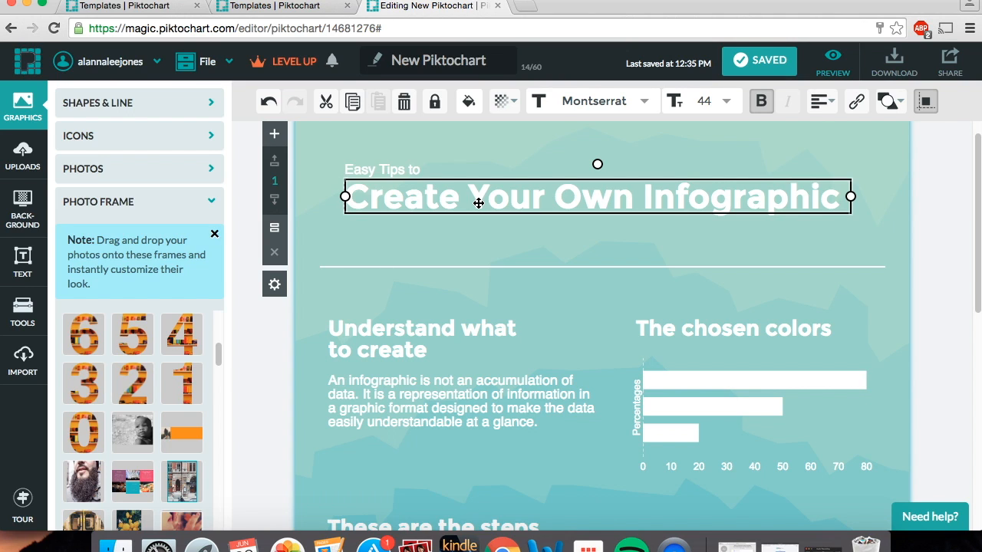
{"action": "left_click", "coordinate": [979, 332]}
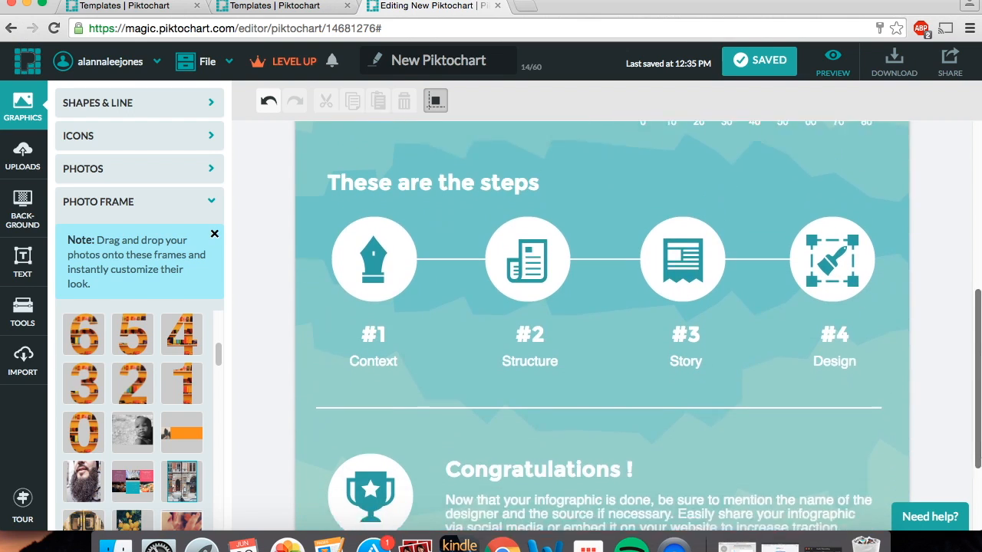
{"action": "left_click_drag", "start_coordinate": [978, 379], "coordinate": [978, 439]}
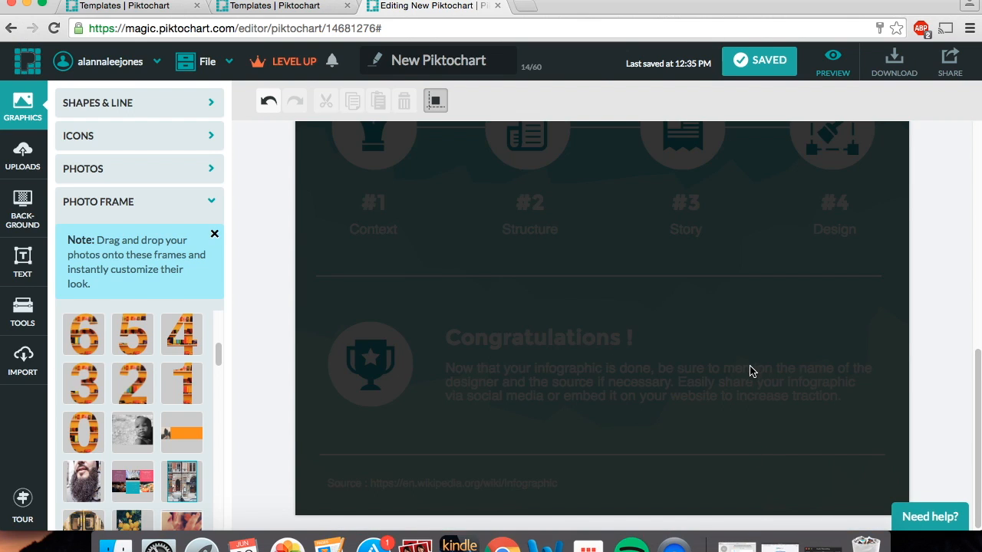
{"action": "left_click", "coordinate": [750, 371]}
{"action": "left_click", "coordinate": [750, 381]}
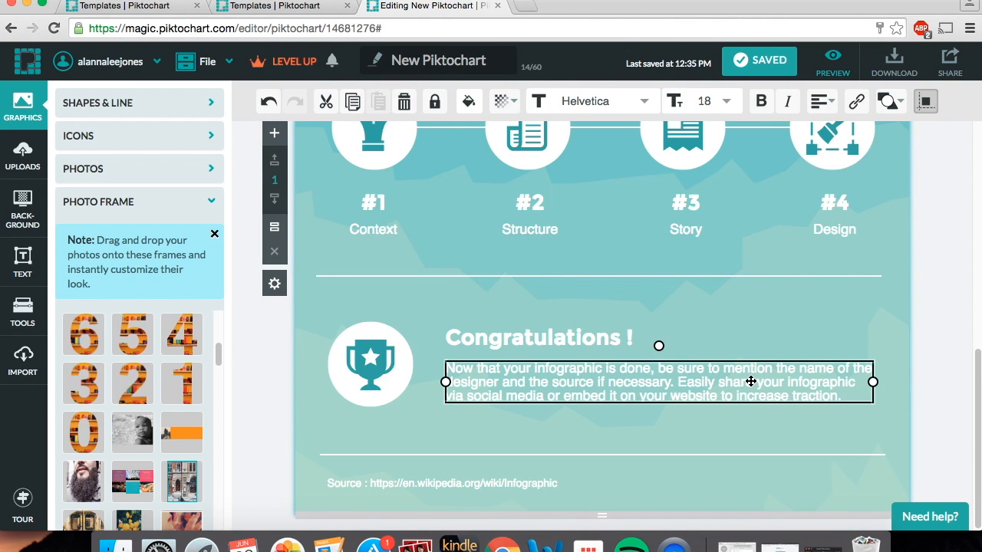
{"action": "key", "text": "Delete"}
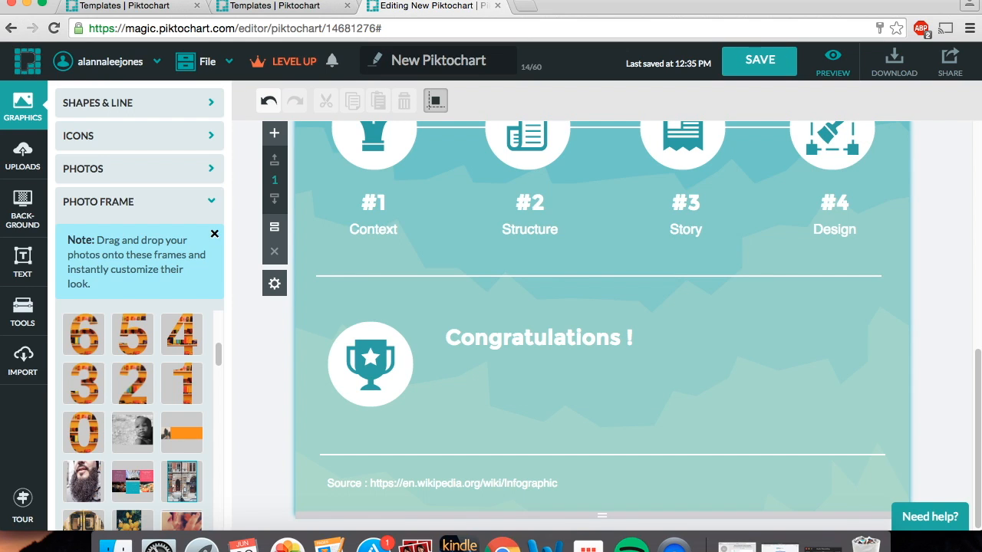
{"action": "left_click", "coordinate": [632, 339]}
{"action": "key", "text": "Delete"}
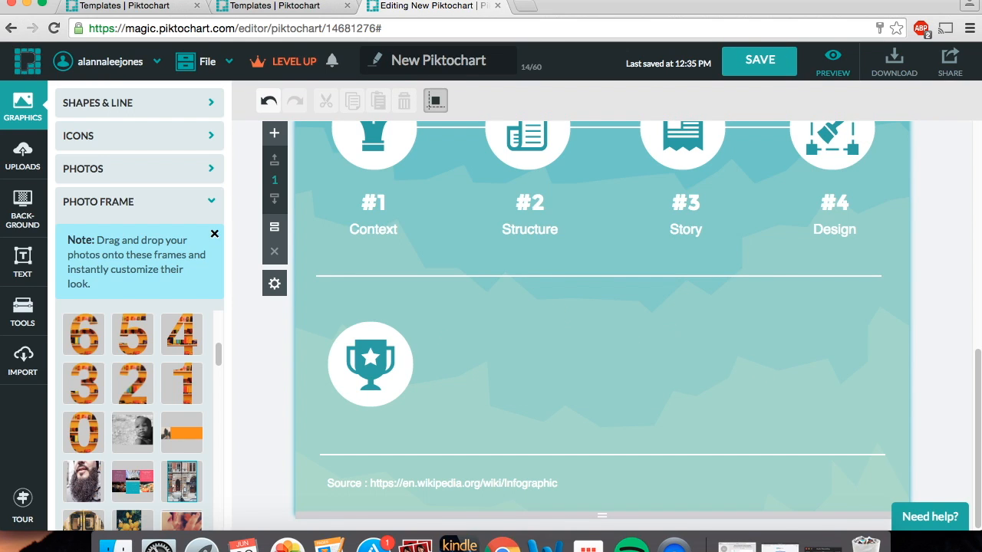
- Delete the trophy icon and the four icons inside the numbered step circles, keeping the white circles
{"action": "scroll", "coordinate": [970, 406], "scroll_direction": "up", "scroll_amount": 5}
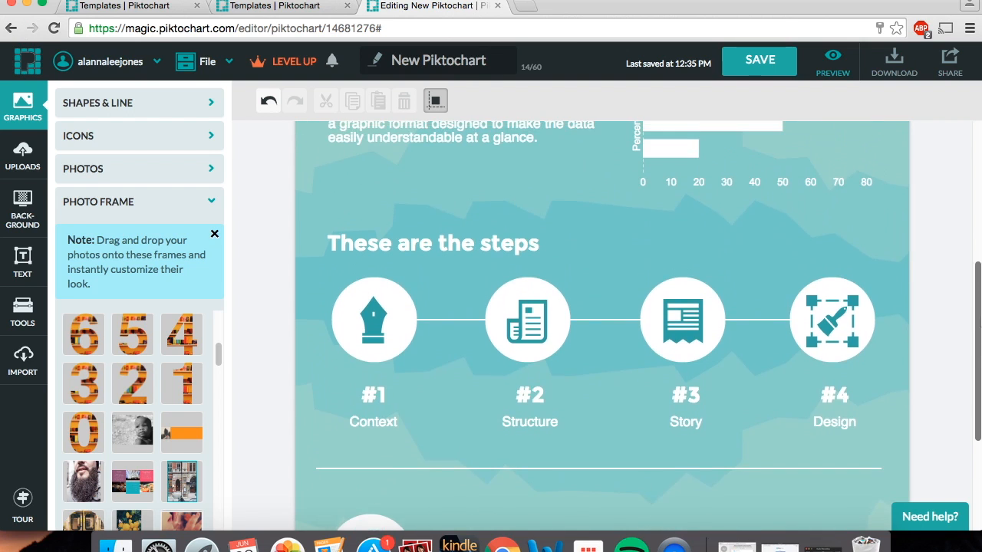
{"action": "scroll", "coordinate": [602, 326], "scroll_direction": "down", "scroll_amount": 5}
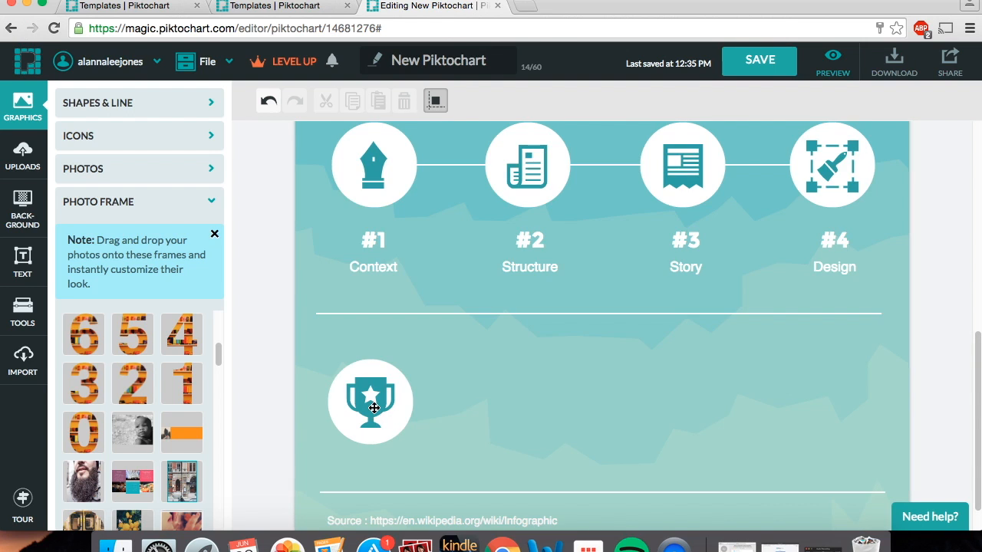
{"action": "left_click", "coordinate": [373, 408]}
{"action": "key", "text": "Delete"}
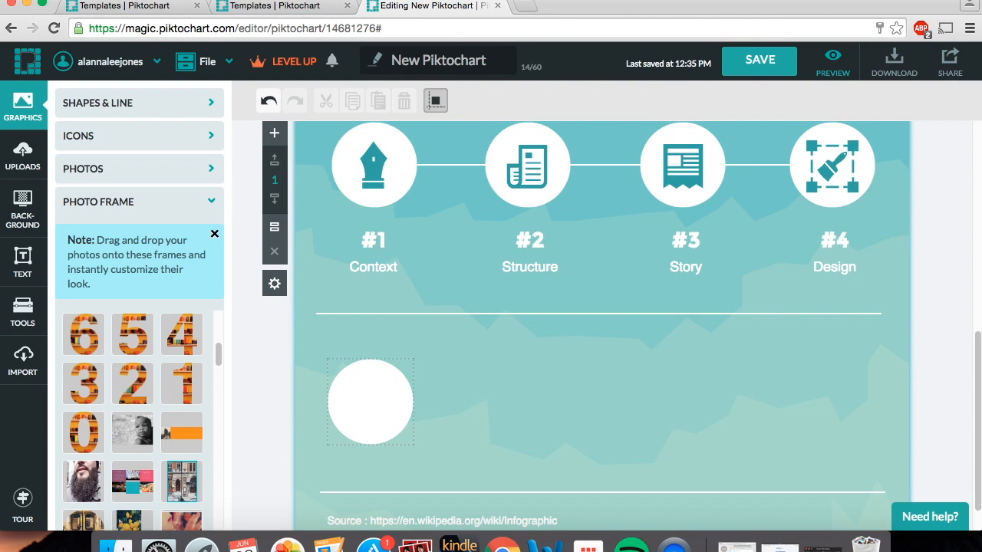
{"action": "left_click", "coordinate": [356, 158]}
{"action": "key", "text": "Delete"}
{"action": "left_click", "coordinate": [520, 167]}
{"action": "key", "text": "Delete"}
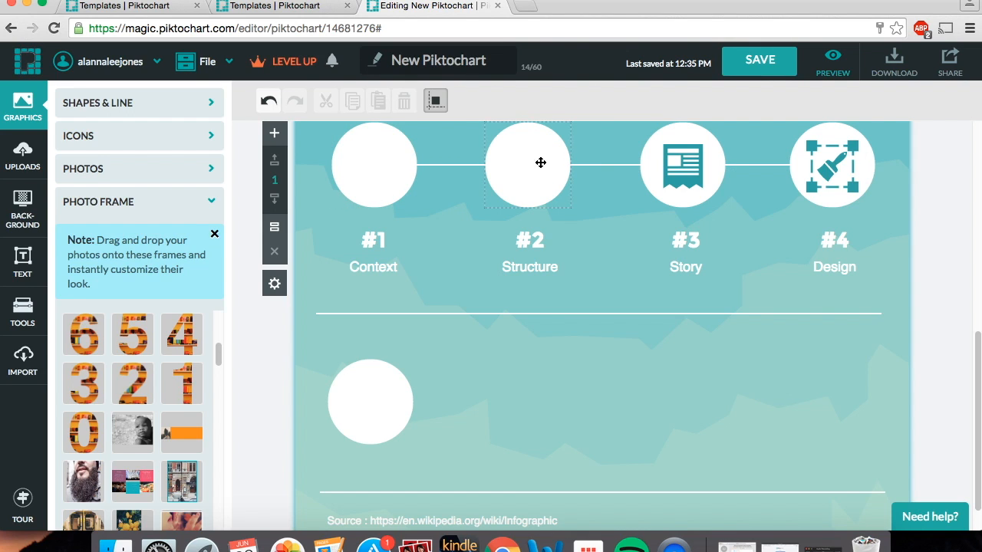
{"action": "left_click", "coordinate": [686, 165]}
{"action": "key", "text": "Delete"}
{"action": "left_click", "coordinate": [825, 160]}
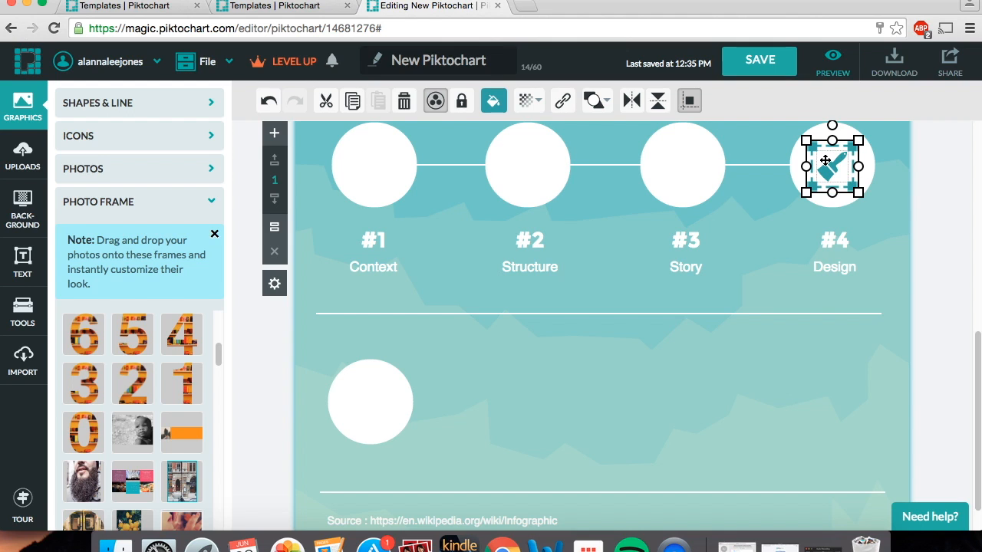
{"action": "key", "text": "Delete"}
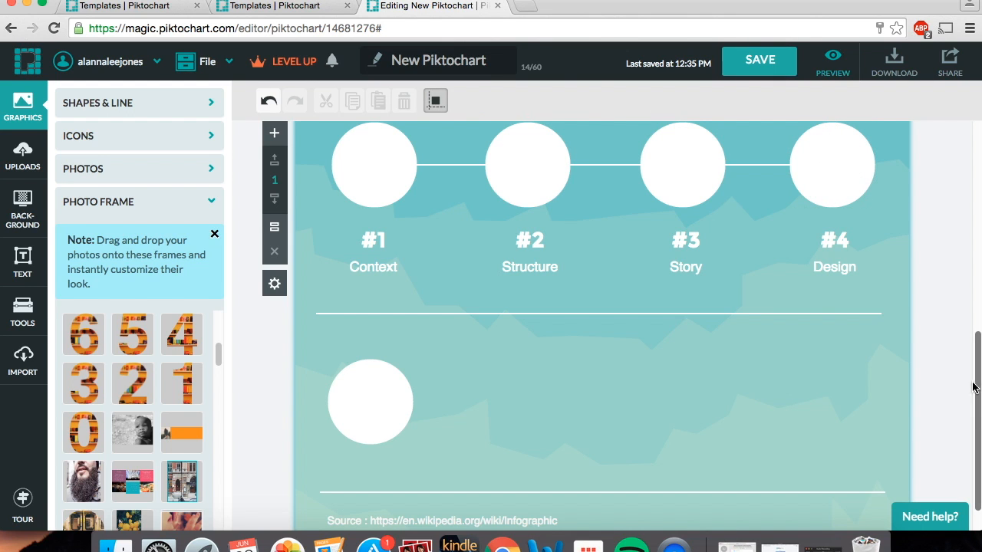
- Delete the "Easy Tips to" line above the infographic's main title
{"action": "scroll", "coordinate": [975, 391], "scroll_direction": "up", "scroll_amount": 3}
{"action": "scroll", "coordinate": [602, 324], "scroll_direction": "up", "scroll_amount": 8}
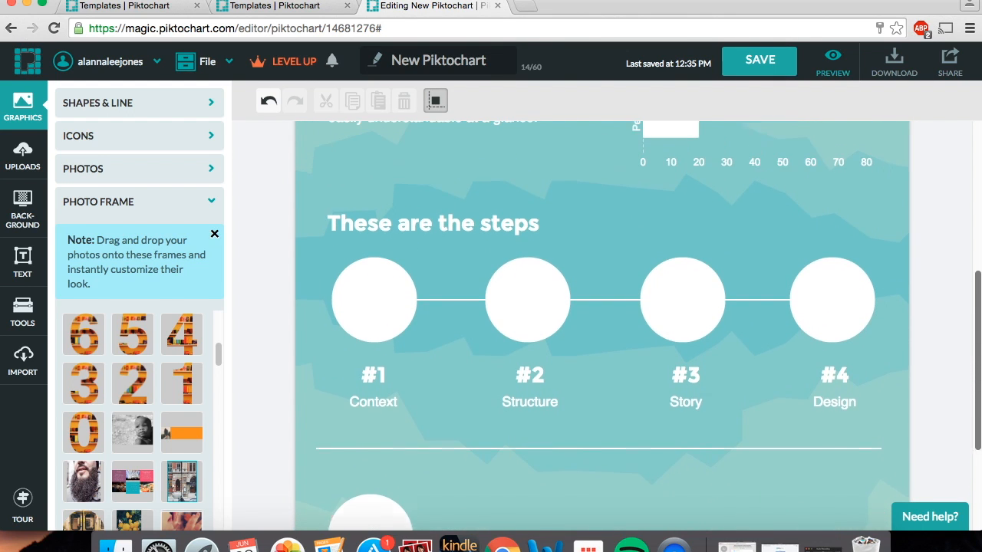
{"action": "scroll", "coordinate": [602, 325], "scroll_direction": "up", "scroll_amount": 2}
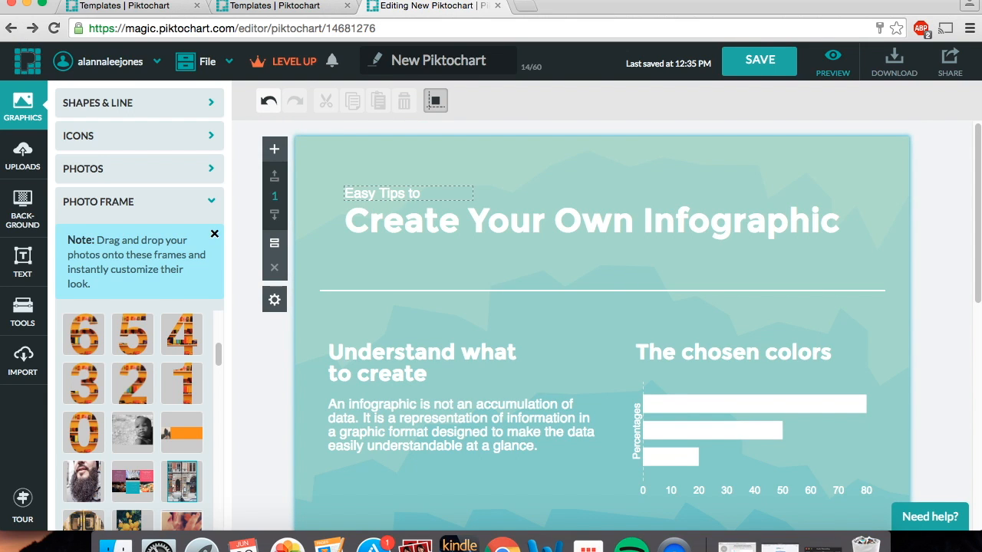
{"action": "left_click", "coordinate": [387, 193]}
{"action": "key", "text": "Delete"}
- Replace the main title text with "Volunteering Abroad"
{"action": "left_click", "coordinate": [494, 220]}
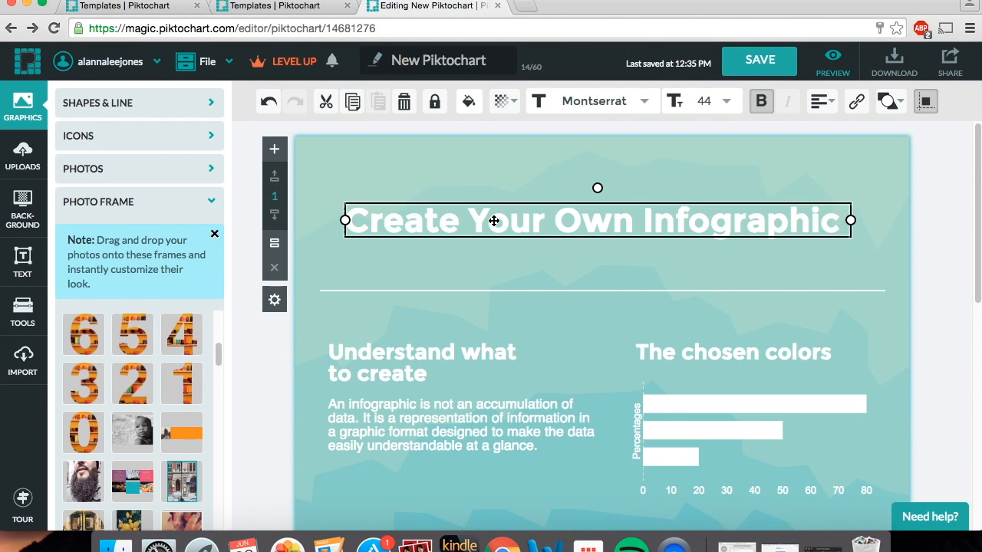
{"action": "double_click", "coordinate": [494, 221]}
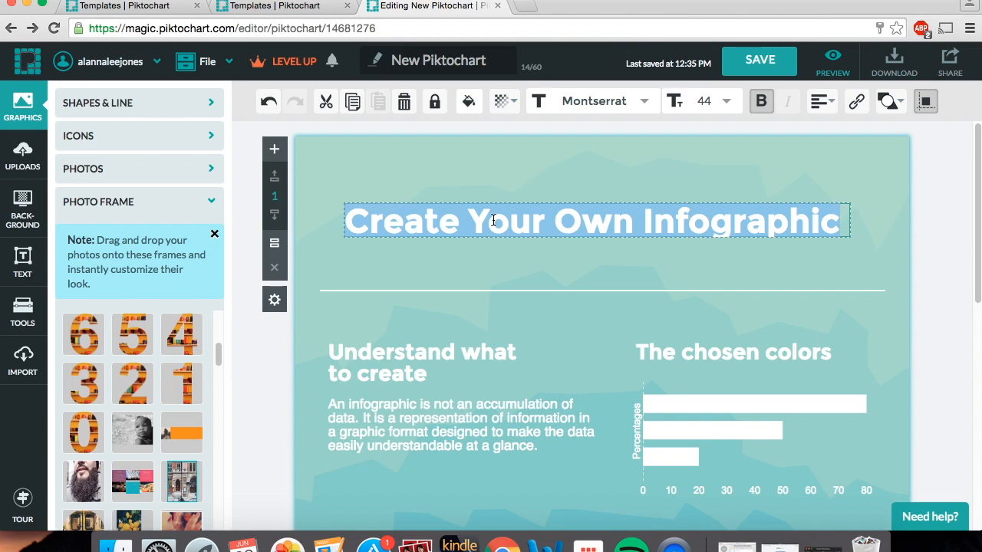
{"action": "key", "text": "BackSpace"}
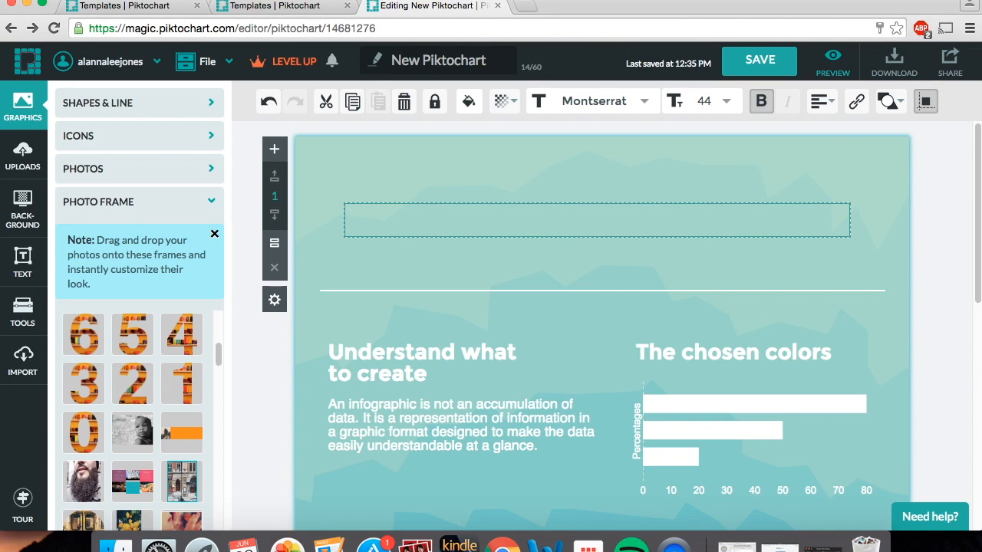
{"action": "type", "text": "Volunteer"}
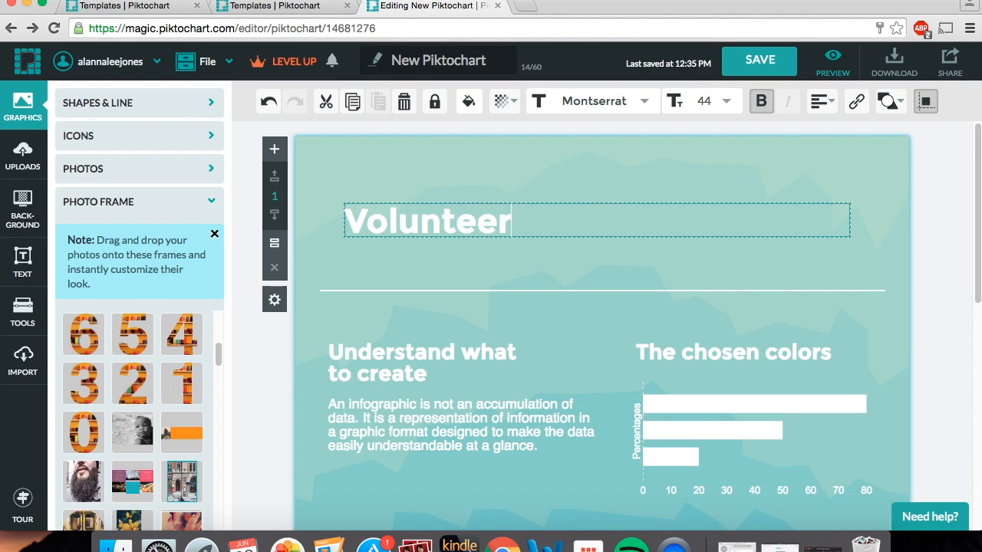
{"action": "type", "text": "ing Abroad"}
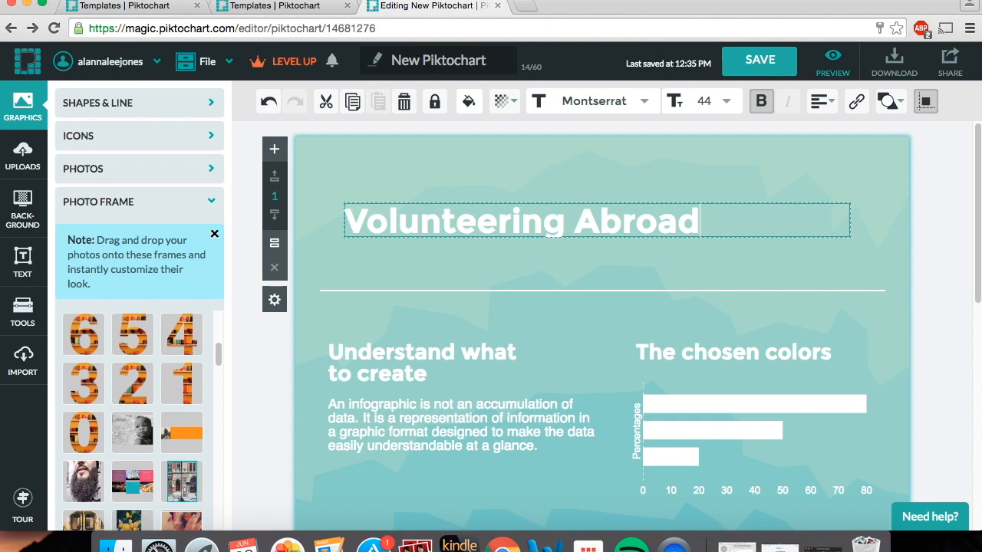
- Insert "Tips and Tricks Before you" in front of "Volunteering Abroad" in the main title
{"action": "left_click", "coordinate": [361, 214]}
{"action": "type", "text": "Tips and Tricks"}
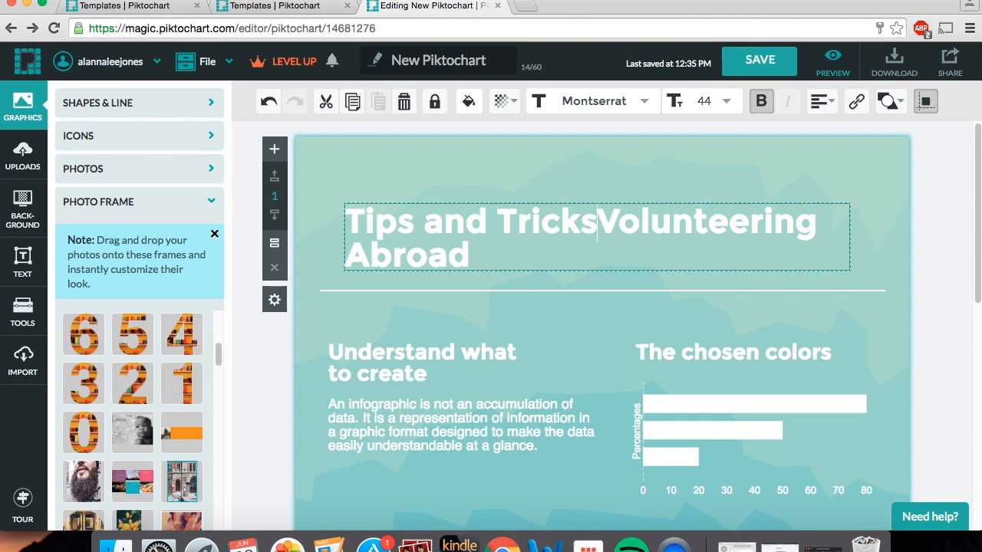
{"action": "type", "text": " Befo"}
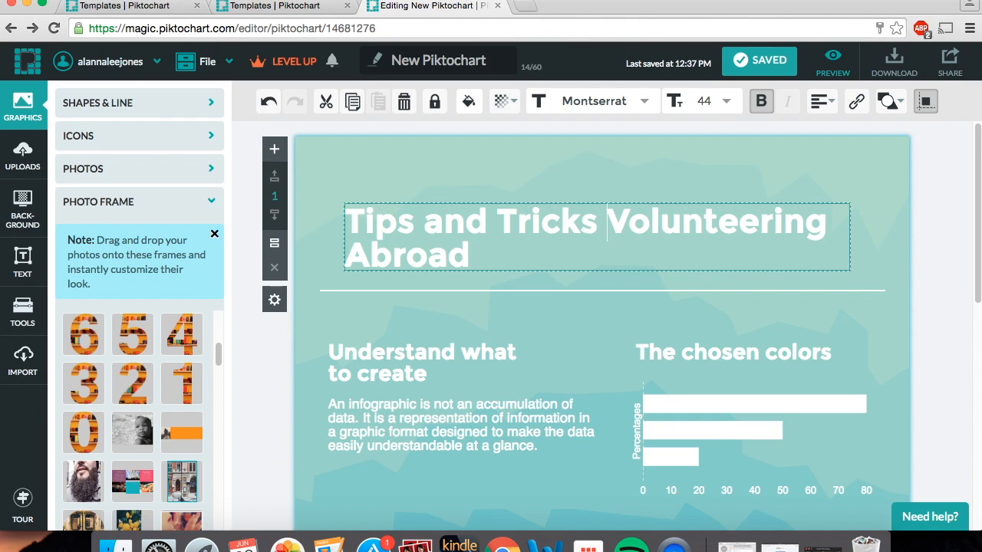
{"action": "type", "text": "re you"}
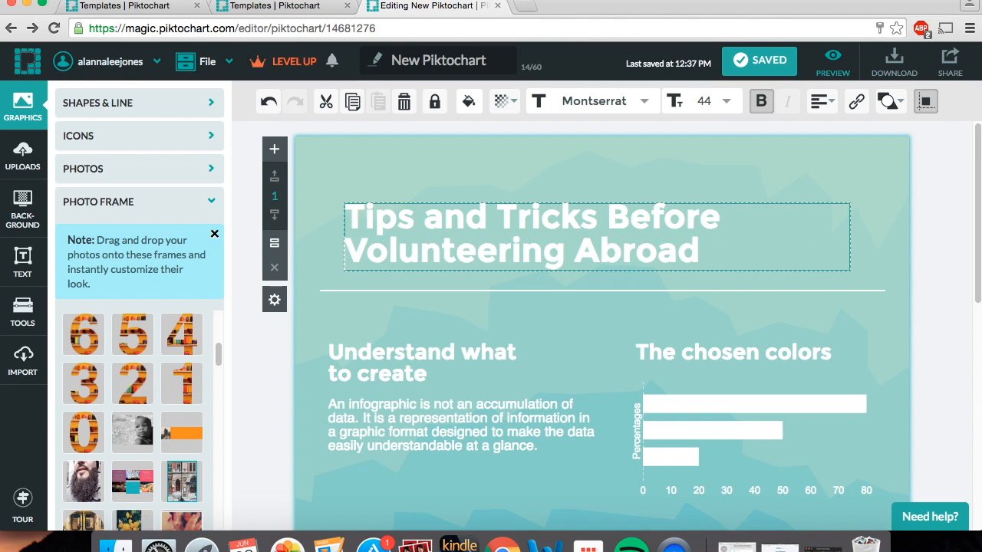
- Remove the words added in front of "Volunteering Abroad" from the main title
{"action": "key", "text": "BackSpace"}
{"action": "key", "text": "BackSpace"}
{"action": "key", "text": "BackSpace"}
{"action": "key", "text": "BackSpace"}
{"action": "key", "text": "BackSpace"}
{"action": "key", "text": "BackSpace"}
{"action": "key", "text": "BackSpace"}
{"action": "key", "text": "BackSpace"}
{"action": "key", "text": "BackSpace"}
{"action": "key", "text": "BackSpace"}
{"action": "key", "text": "BackSpace"}
{"action": "key", "text": "BackSpace"}
{"action": "key", "text": "BackSpace"}
{"action": "key", "text": "BackSpace"}
{"action": "key", "text": "BackSpace"}
{"action": "key", "text": "BackSpace"}
{"action": "key", "text": "BackSpace"}
{"action": "key", "text": "BackSpace"}
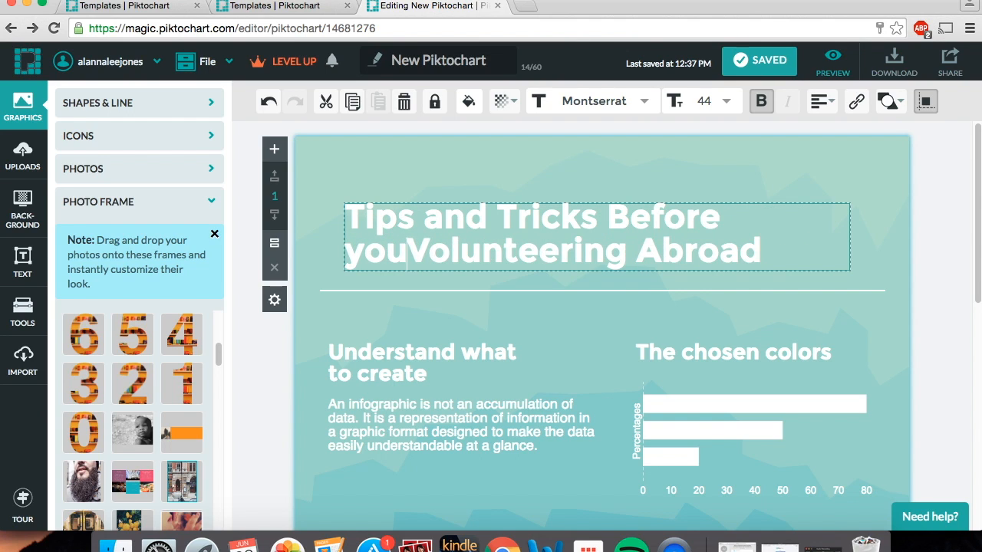
{"action": "key", "text": "BackSpace"}
{"action": "key", "text": "BackSpace"}
{"action": "key", "text": "BackSpace"}
{"action": "key", "text": "BackSpace"}
{"action": "key", "text": "BackSpace"}
{"action": "key", "text": "BackSpace"}
{"action": "key", "text": "BackSpace"}
{"action": "key", "text": "BackSpace"}
{"action": "key", "text": "BackSpace"}
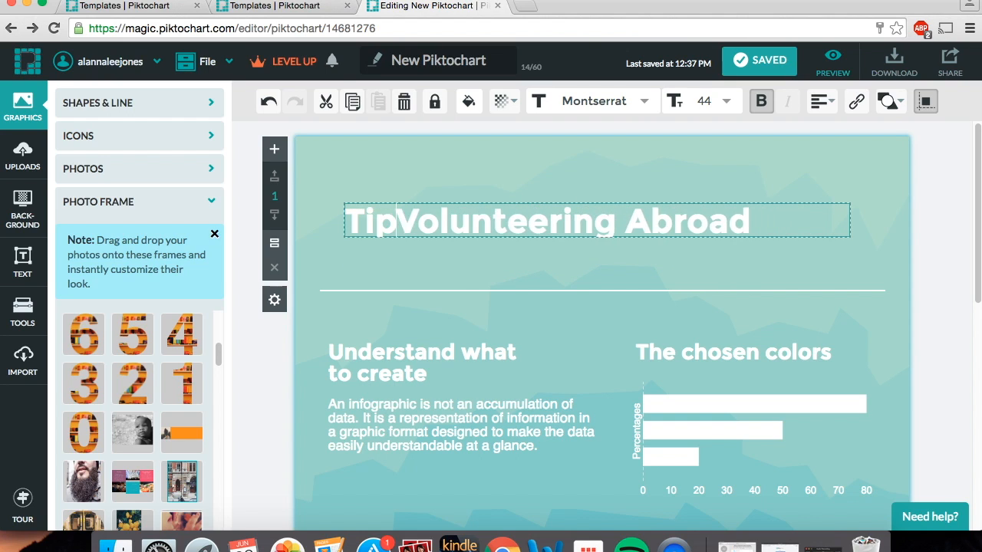
- Insert "Before You Embark:" in front of "Volunteering Abroad" in the main title
{"action": "type", "text": "Before you"}
{"action": "key", "text": "BackSpace"}
{"action": "key", "text": "BackSpace"}
{"action": "key", "text": "BackSpace"}
{"action": "type", "text": "Ypu"}
{"action": "key", "text": "BackSpace"}
{"action": "key", "text": "BackSpace"}
{"action": "type", "text": "ou Embar"}
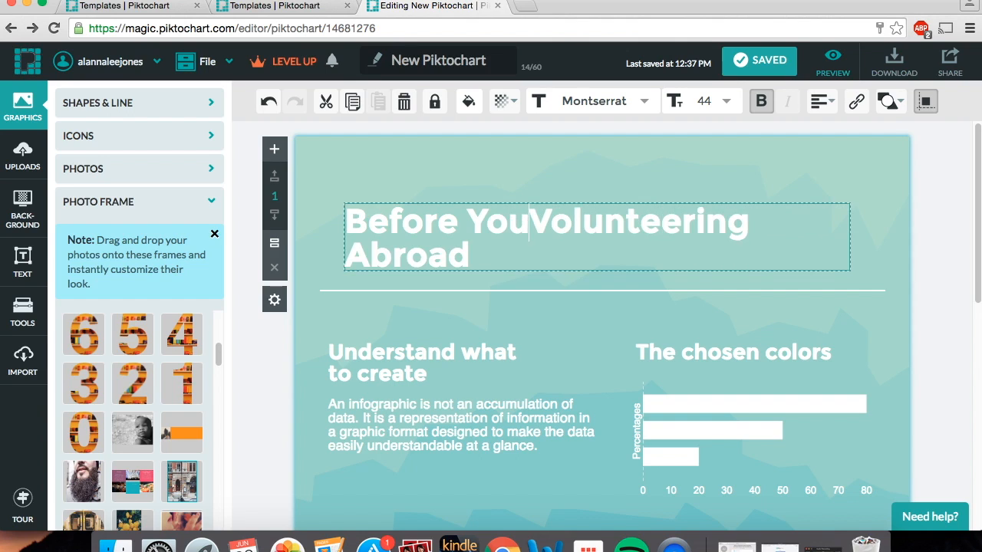
{"action": "type", "text": "k:"}
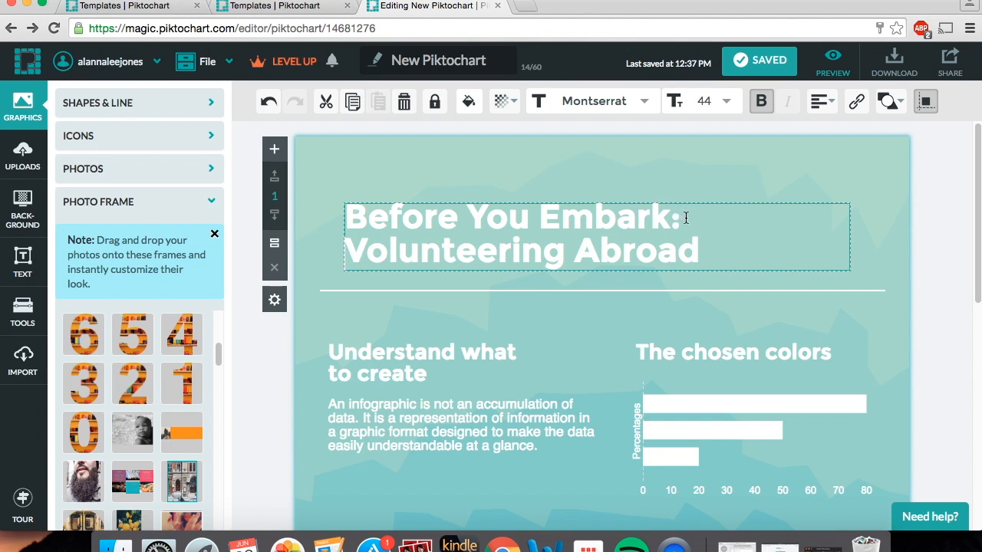
- Format the whole main title in Oleo Script at size 49 with centered alignment
{"action": "left_click_drag", "start_coordinate": [700, 244], "coordinate": [307, 201]}
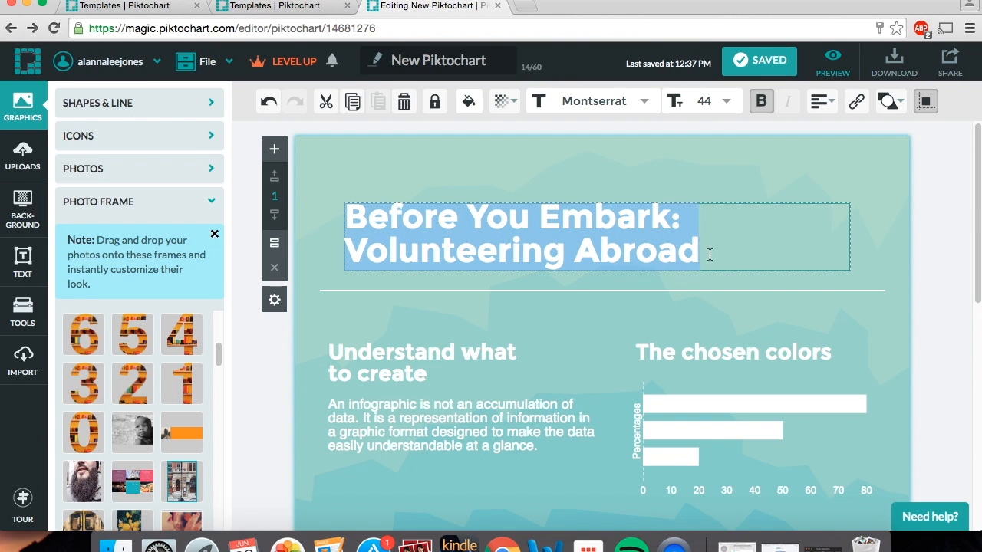
{"action": "left_click", "coordinate": [644, 100]}
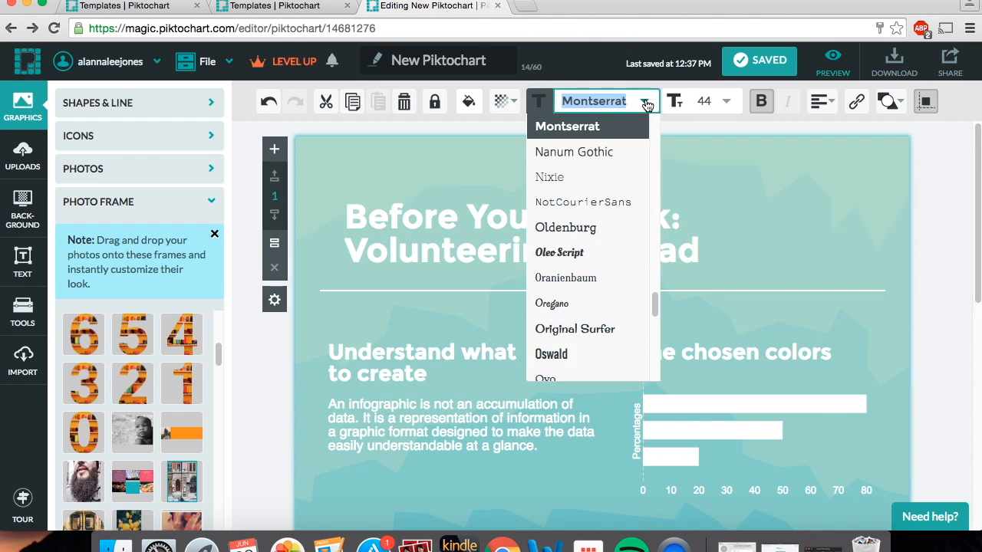
{"action": "left_click", "coordinate": [634, 258]}
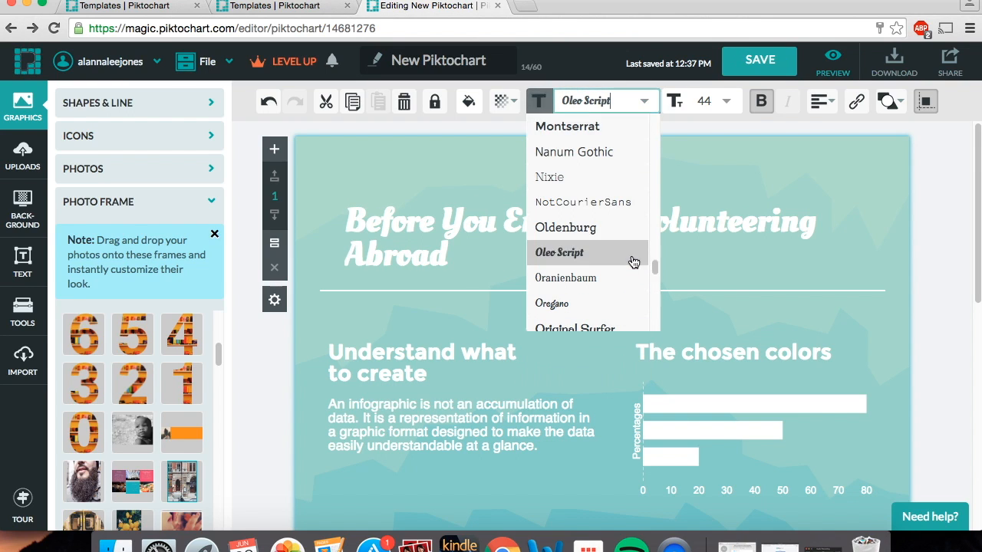
{"action": "left_click", "coordinate": [730, 102]}
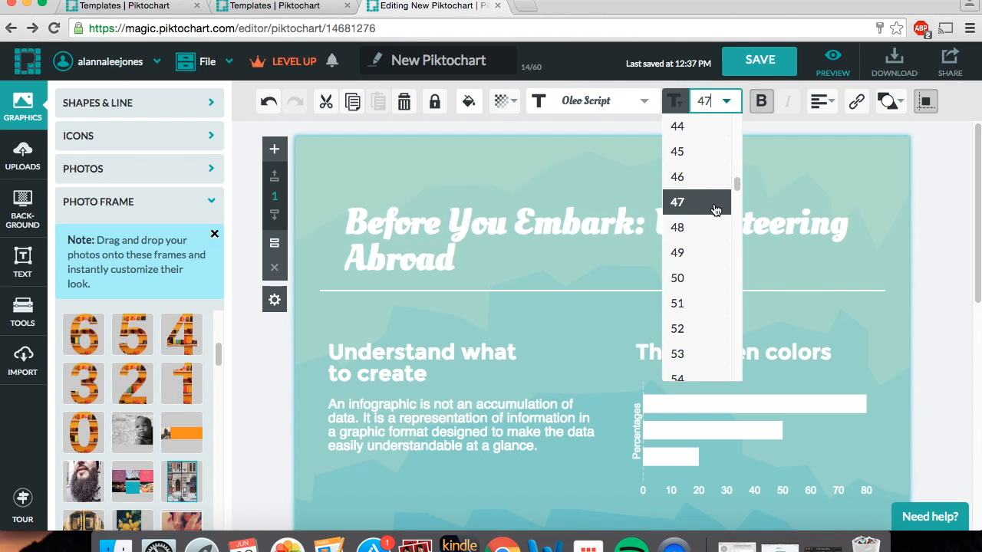
{"action": "left_click", "coordinate": [713, 258]}
{"action": "left_click", "coordinate": [821, 101]}
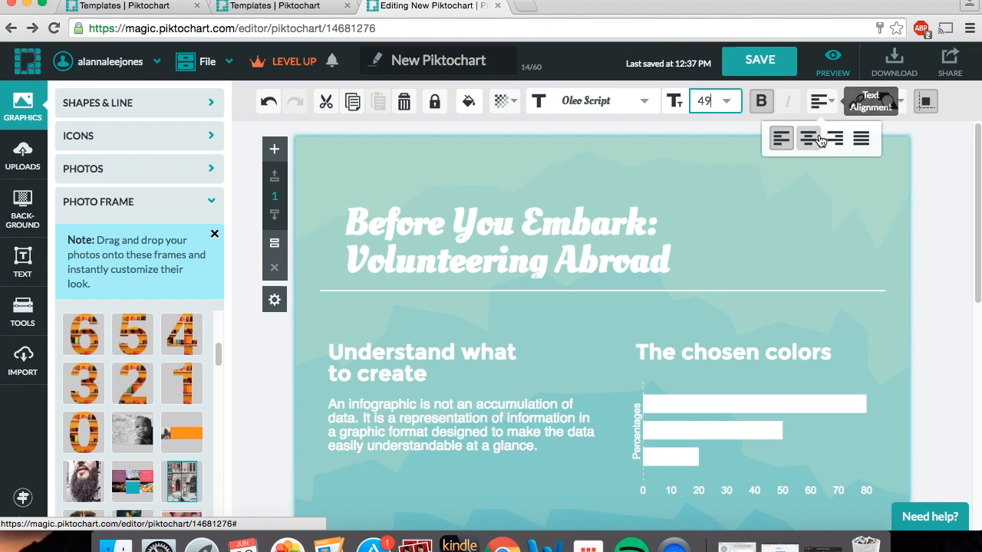
{"action": "left_click", "coordinate": [820, 138]}
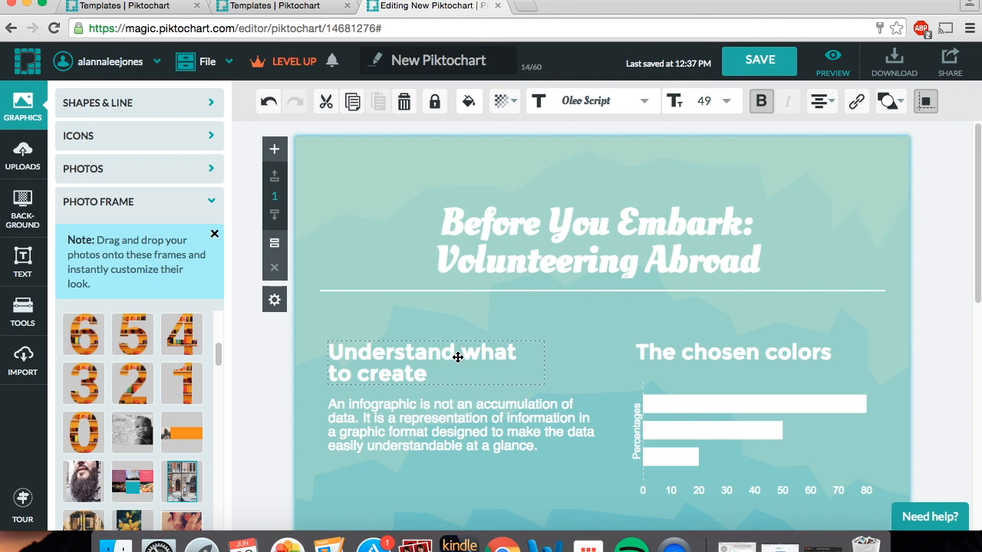
- Replace the "Understand what to create" heading with "PROS:"
{"action": "scroll", "coordinate": [977, 300], "scroll_direction": "down", "scroll_amount": 2}
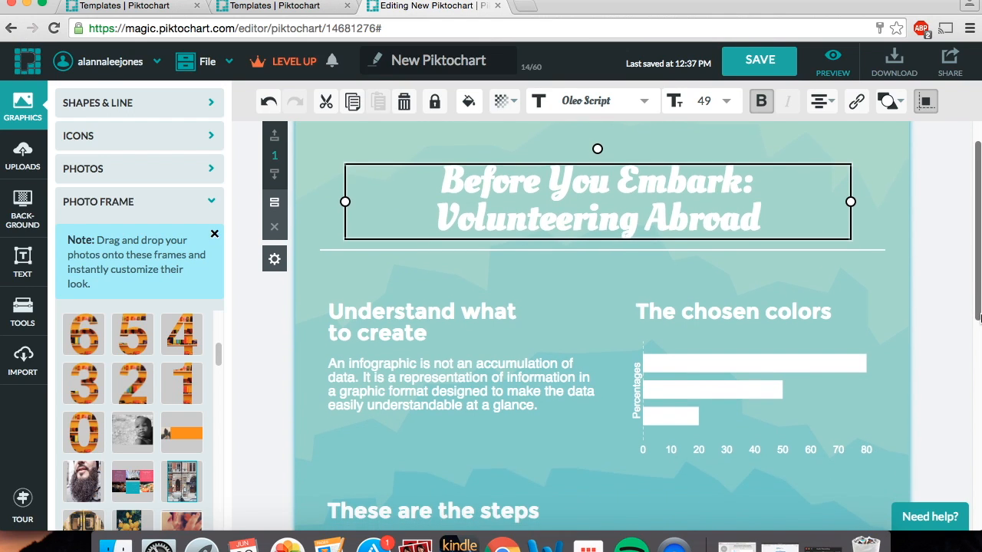
{"action": "double_click", "coordinate": [445, 303]}
{"action": "key", "text": "BackSpace"}
{"action": "type", "text": "PROS:"}
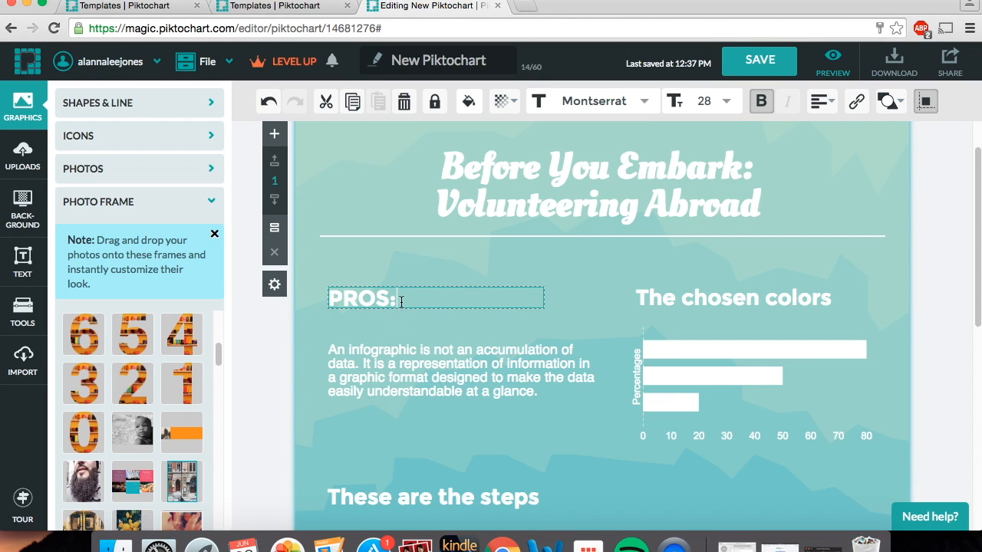
- Change the font of the "PROS:" heading to League Gothic
{"action": "left_click_drag", "start_coordinate": [401, 301], "coordinate": [300, 297]}
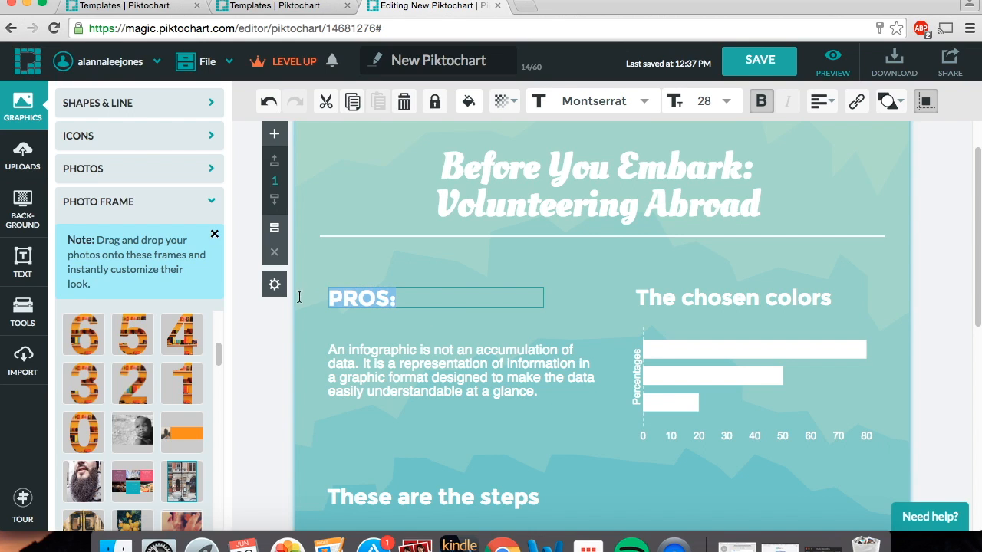
{"action": "left_click", "coordinate": [642, 101]}
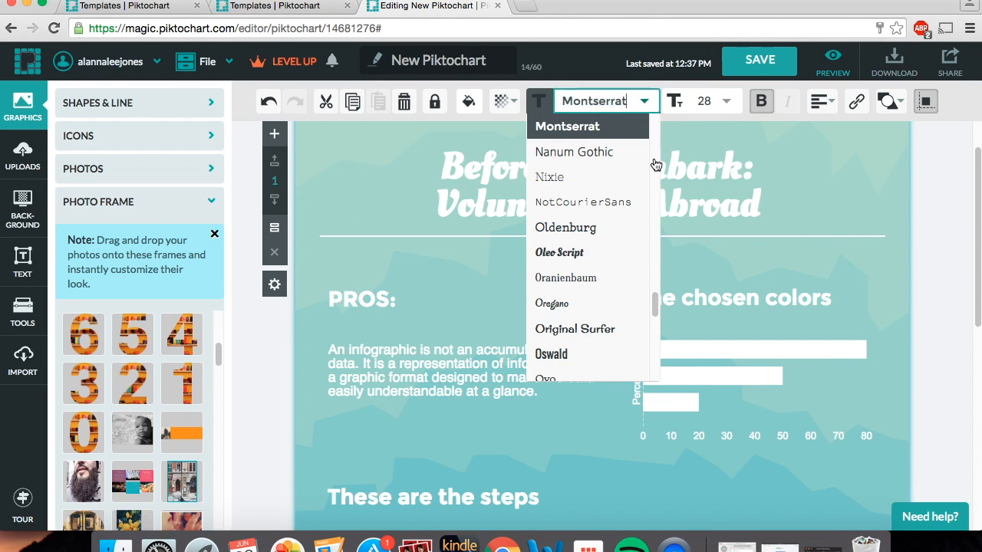
{"action": "left_click_drag", "start_coordinate": [653, 304], "coordinate": [664, 257]}
{"action": "left_click", "coordinate": [590, 299]}
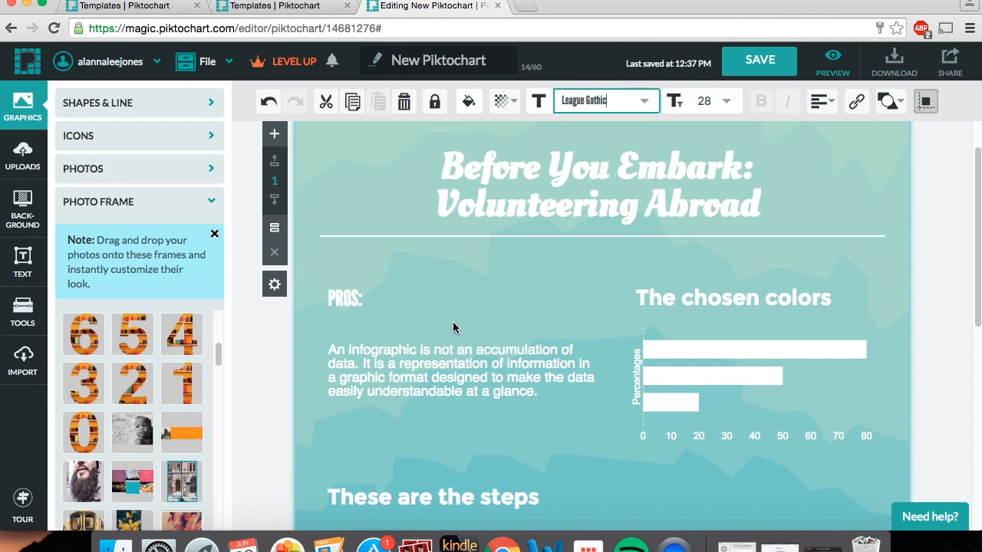
- Replace the sample paragraph under the "PROS:" heading with "PRICELESS MEMORIES"
{"action": "double_click", "coordinate": [449, 392]}
{"action": "key", "text": "BackSpace"}
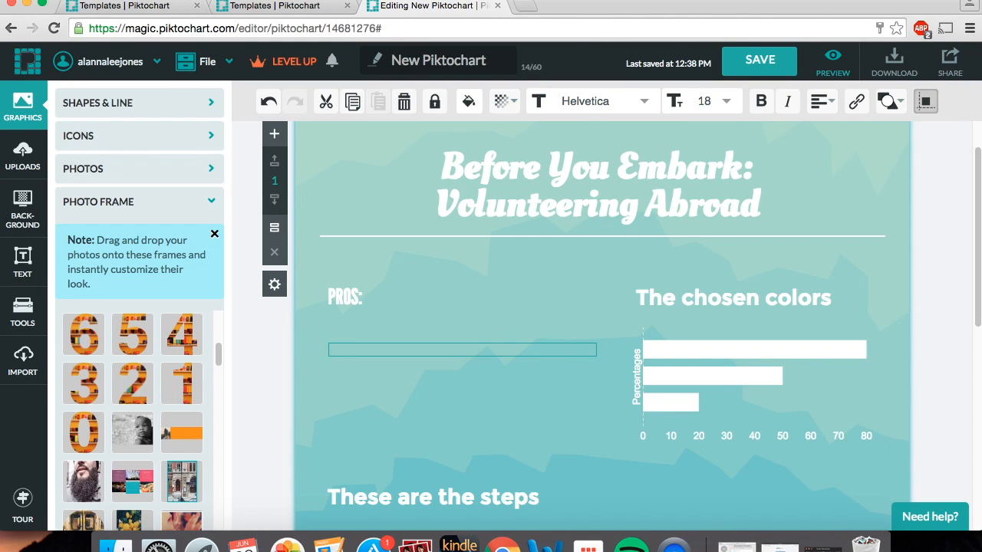
{"action": "type", "text": "PRICELESS MEMORIES"}
- Change the font of the "PRICELESS MEMORIES" text to League Gothic
{"action": "left_click_drag", "start_coordinate": [495, 349], "coordinate": [315, 346]}
{"action": "left_click", "coordinate": [643, 101]}
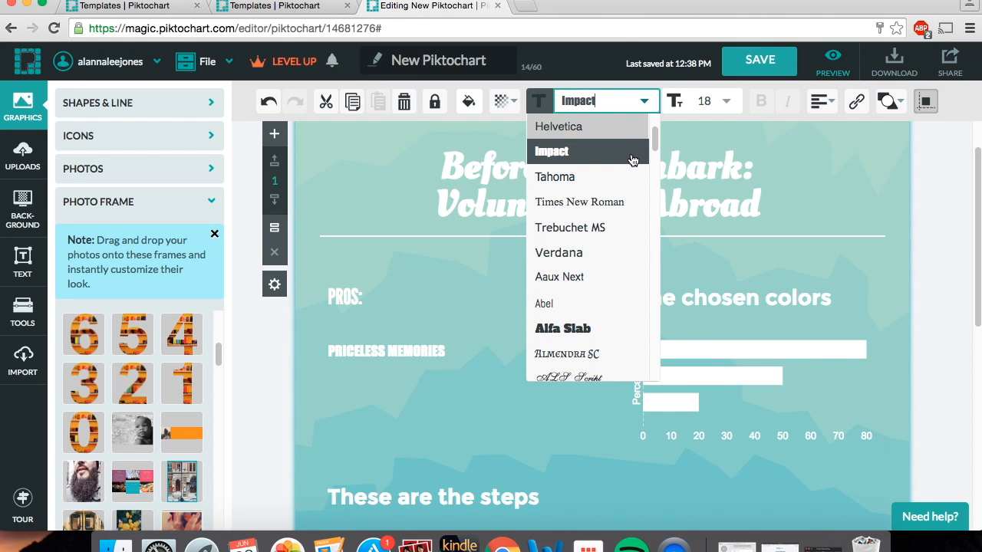
{"action": "left_click_drag", "start_coordinate": [655, 142], "coordinate": [664, 270]}
{"action": "left_click", "coordinate": [566, 187]}
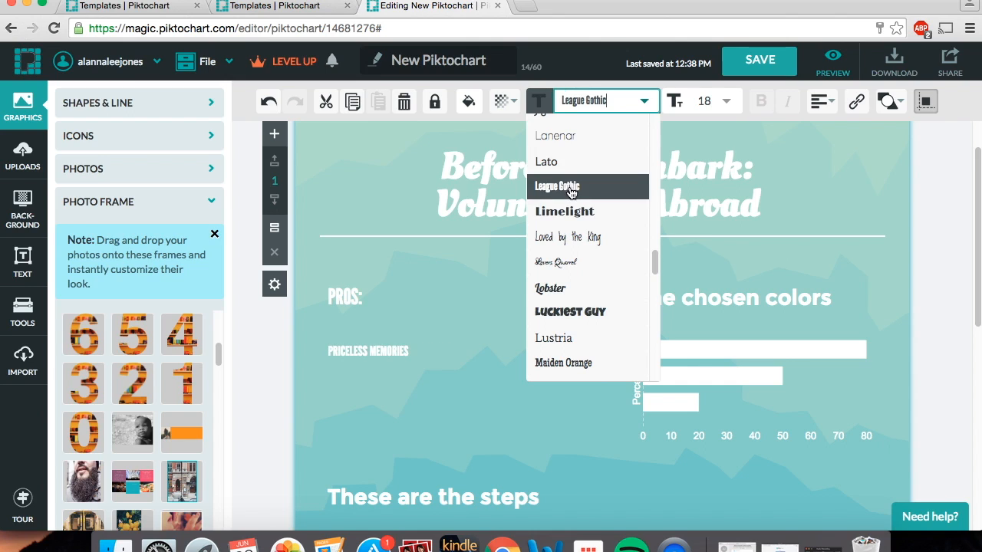
- Move the "PRICELESS MEMORIES" line directly beneath "PROS:" and set its font size to 20
{"action": "left_click_drag", "start_coordinate": [369, 359], "coordinate": [372, 315]}
{"action": "left_click", "coordinate": [415, 384]}
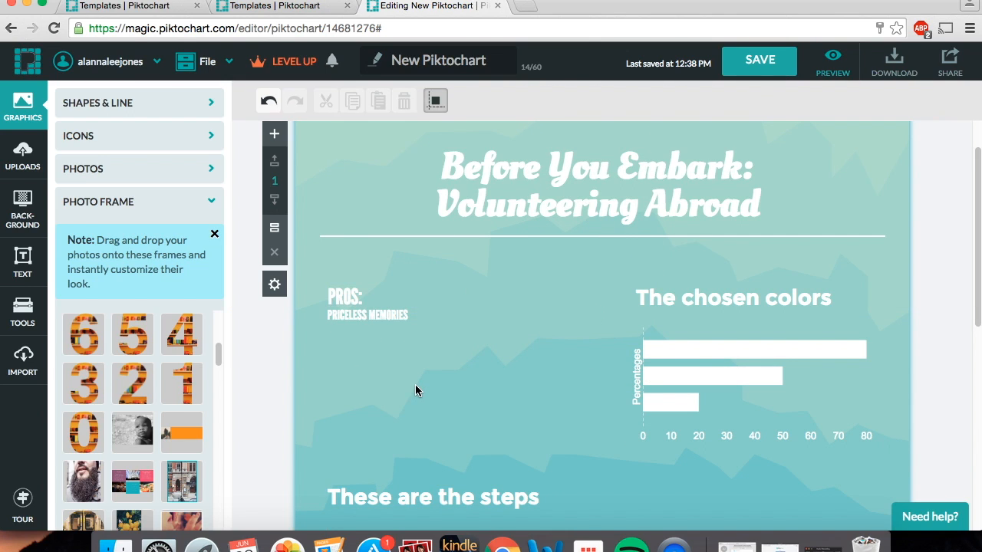
{"action": "left_click", "coordinate": [441, 320]}
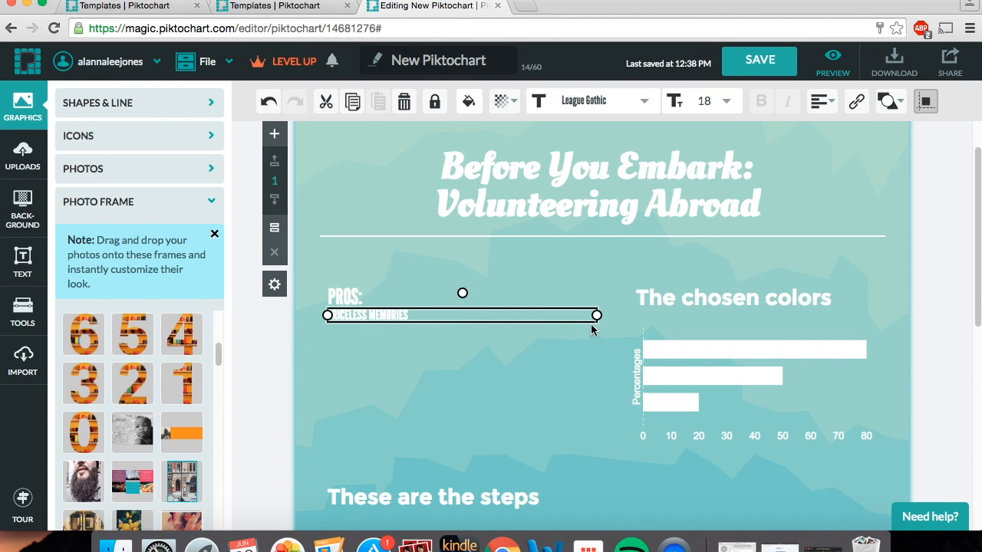
{"action": "left_click", "coordinate": [714, 101]}
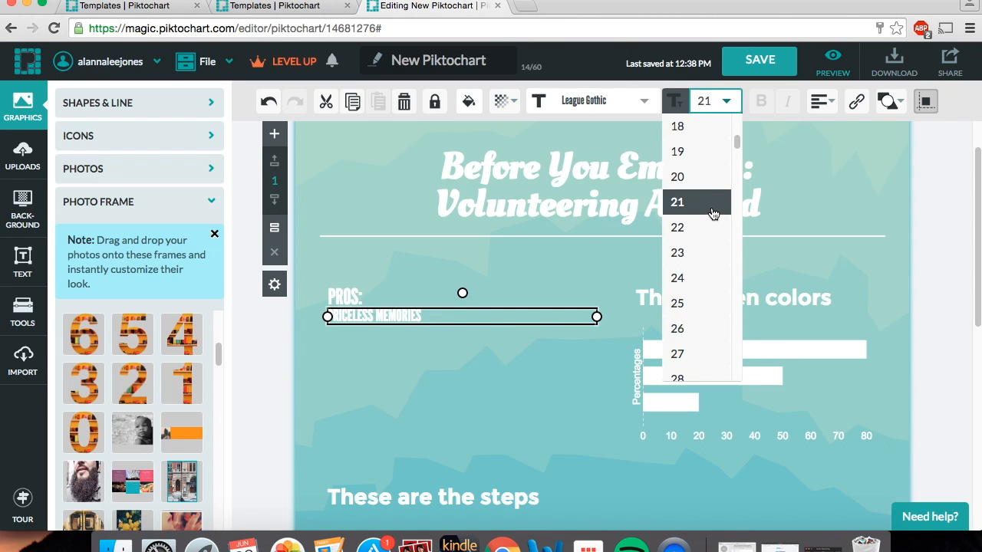
{"action": "left_click", "coordinate": [694, 178]}
{"action": "left_click", "coordinate": [458, 446]}
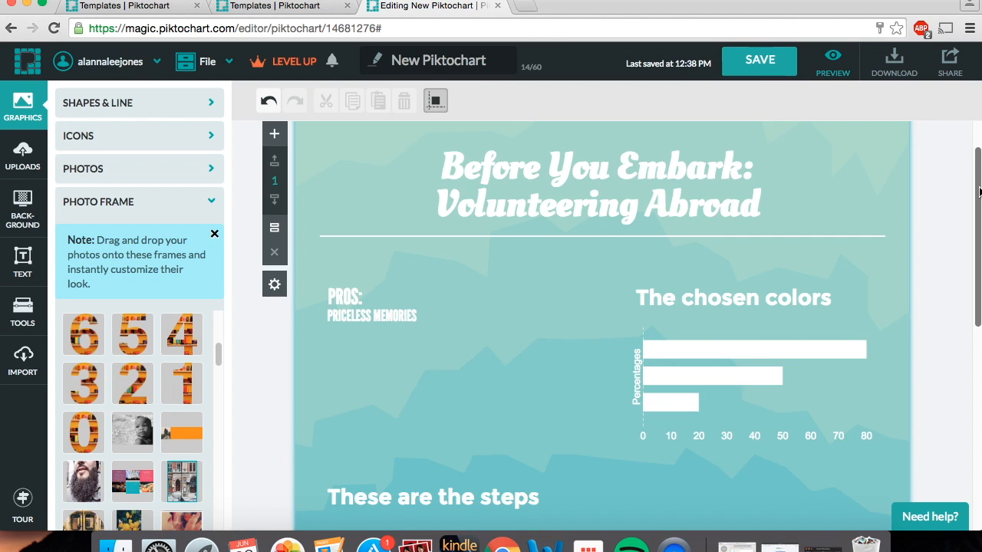
- Clear all text from the "These are the steps" heading above the row of white circles
{"action": "scroll", "coordinate": [458, 446], "scroll_direction": "down", "scroll_amount": 5}
{"action": "left_click_drag", "start_coordinate": [977, 218], "coordinate": [977, 239]}
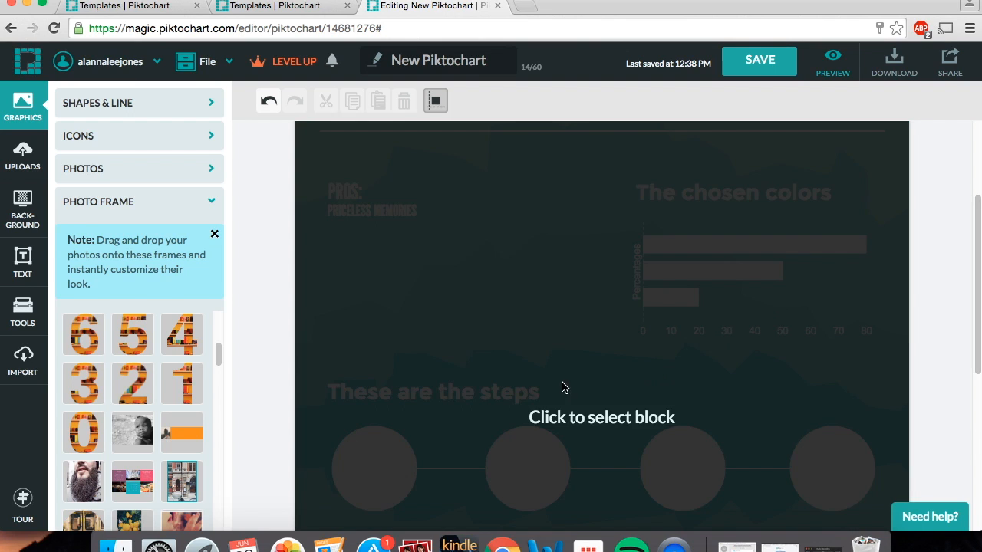
{"action": "left_click", "coordinate": [492, 395]}
{"action": "double_click", "coordinate": [492, 394]}
{"action": "key", "text": "BackSpace"}
{"action": "type", "text": "Be"}
{"action": "key", "text": "BackSpace"}
{"action": "key", "text": "BackSpace"}
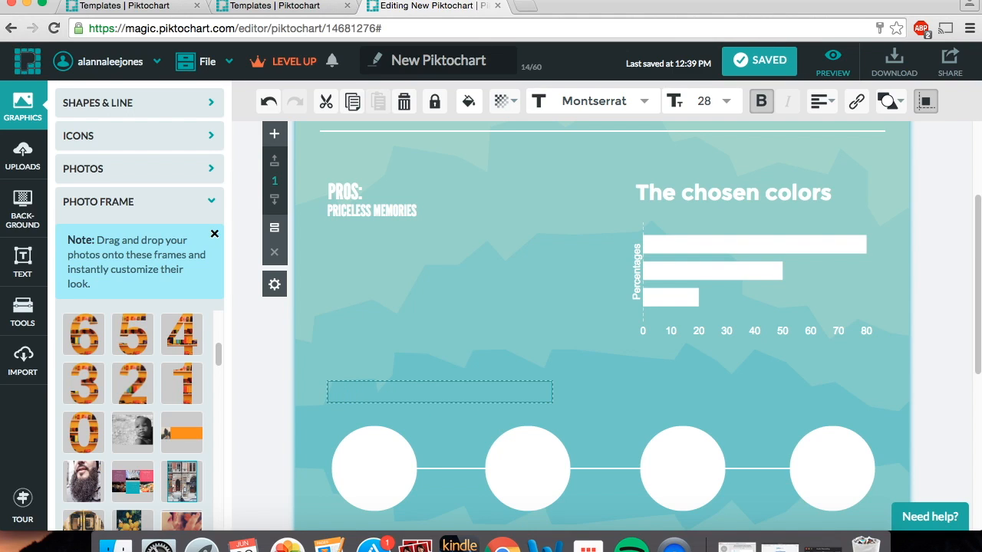
{"action": "left_click", "coordinate": [751, 384]}
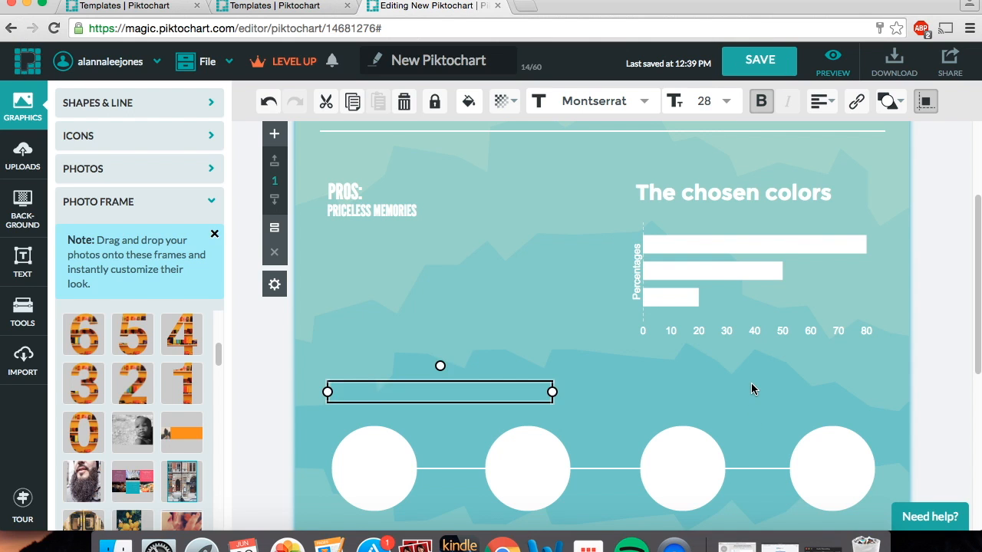
{"action": "left_click", "coordinate": [751, 384]}
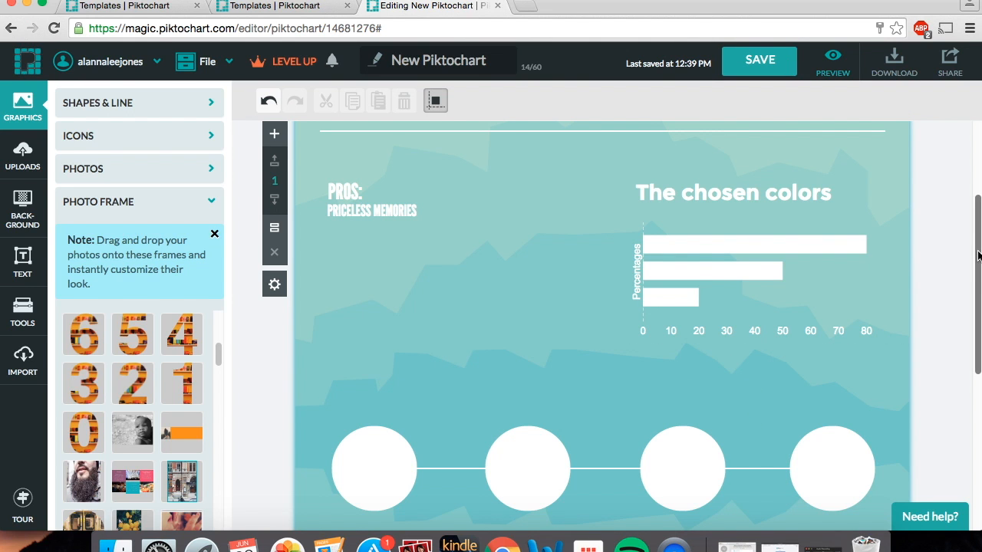
- Add the outlined airplane from the travel icons to the right of the main title
{"action": "mouse_move", "coordinate": [977, 255]}
{"action": "left_mouse_down"}
{"action": "mouse_move", "coordinate": [978, 412]}
{"action": "mouse_move", "coordinate": [976, 187]}
{"action": "mouse_move", "coordinate": [977, 247]}
{"action": "left_mouse_up"}
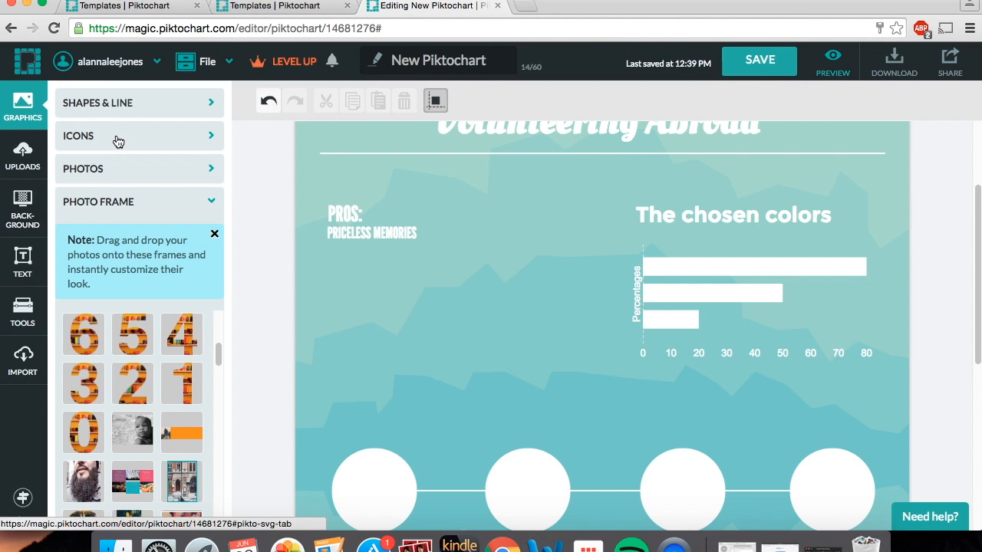
{"action": "left_click", "coordinate": [116, 139]}
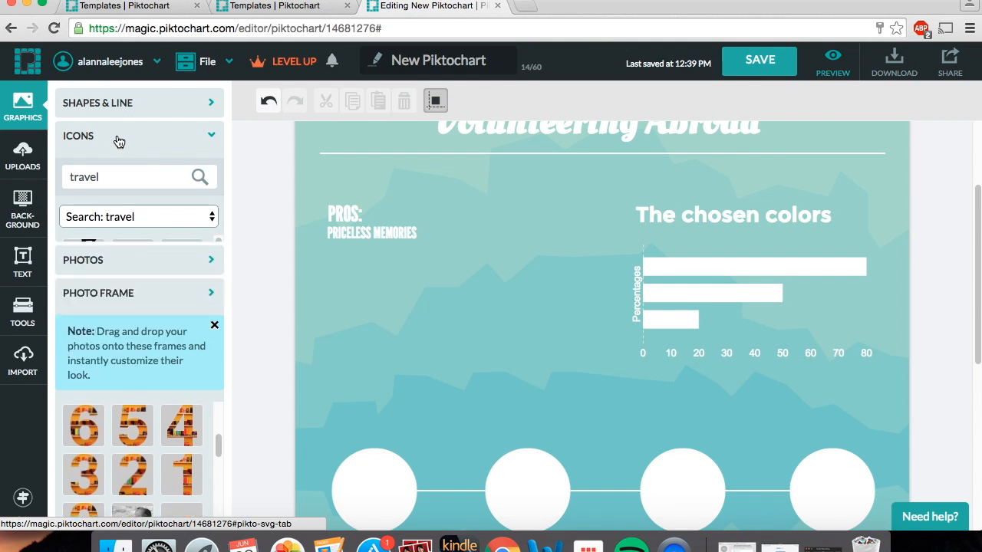
{"action": "left_click_drag", "start_coordinate": [220, 259], "coordinate": [846, 198]}
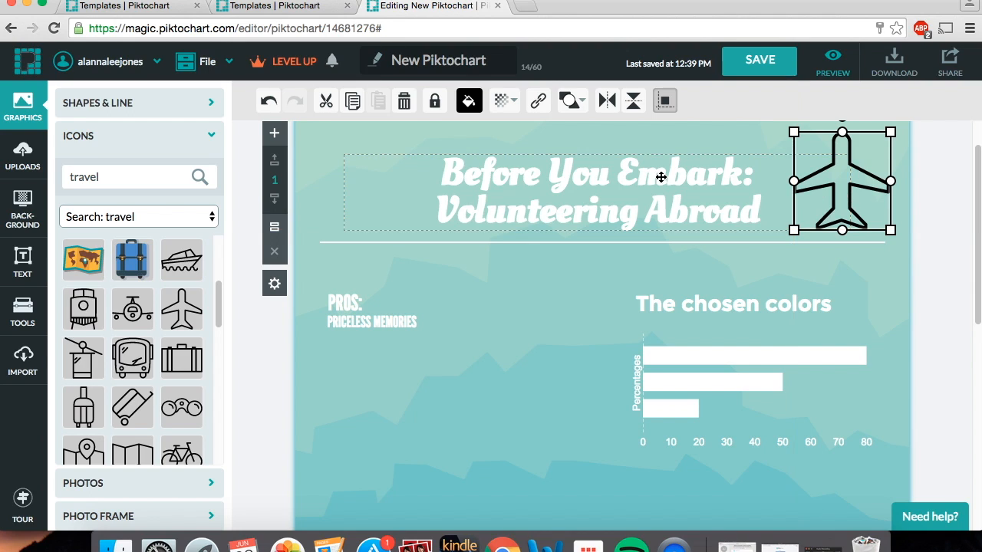
- Recolor the airplane icon beside the title white (#FFFFFF)
{"action": "left_click", "coordinate": [466, 102]}
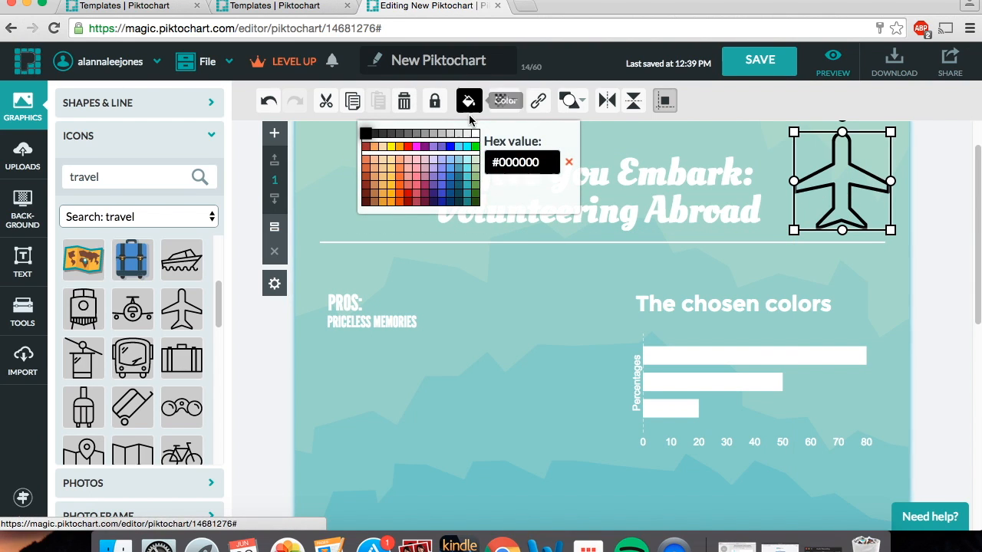
{"action": "left_click", "coordinate": [475, 133]}
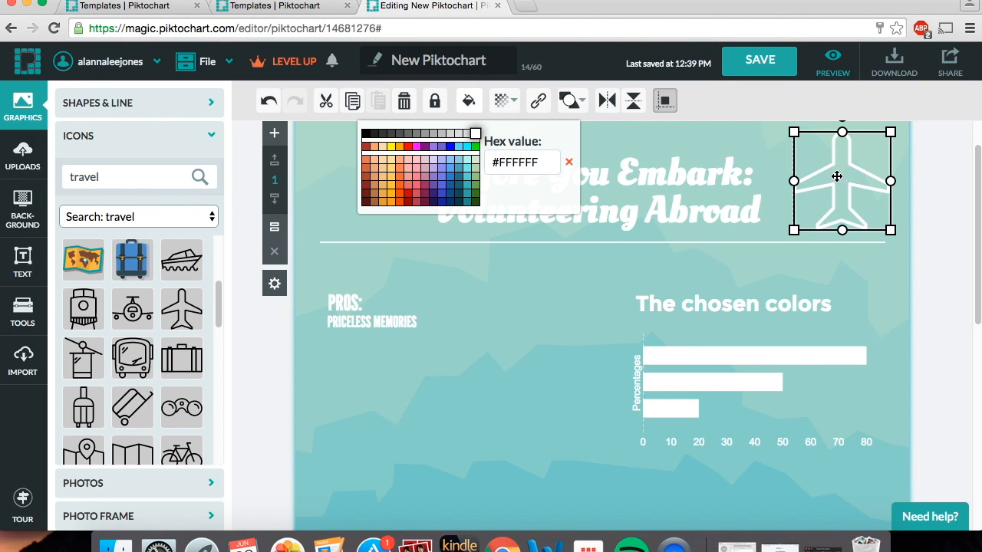
{"action": "left_click", "coordinate": [773, 157]}
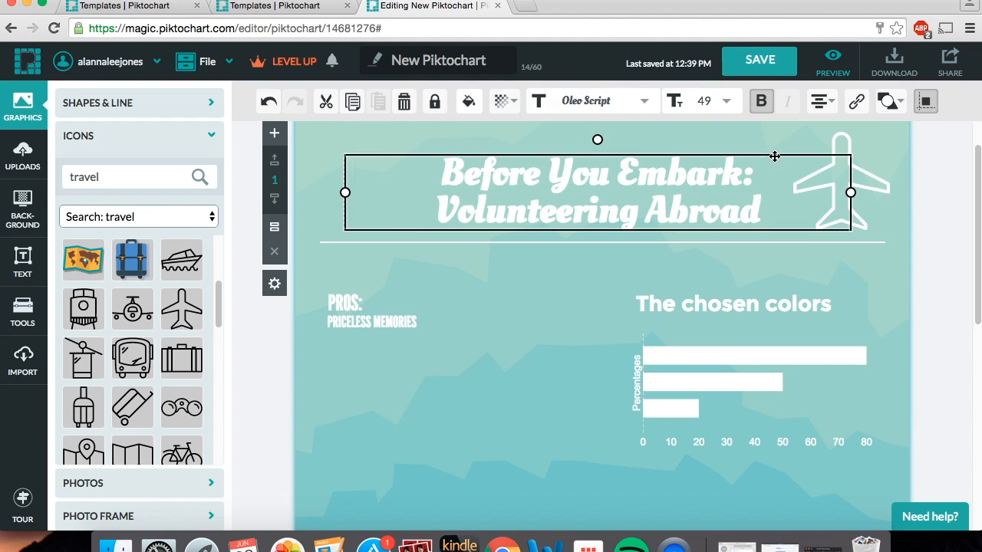
{"action": "left_click", "coordinate": [866, 147]}
- Rotate the airplane icon about 40 degrees counterclockwise so its nose points to the upper left
{"action": "left_click_drag", "start_coordinate": [977, 183], "coordinate": [978, 158]}
{"action": "left_click", "coordinate": [824, 212]}
{"action": "left_click", "coordinate": [837, 196]}
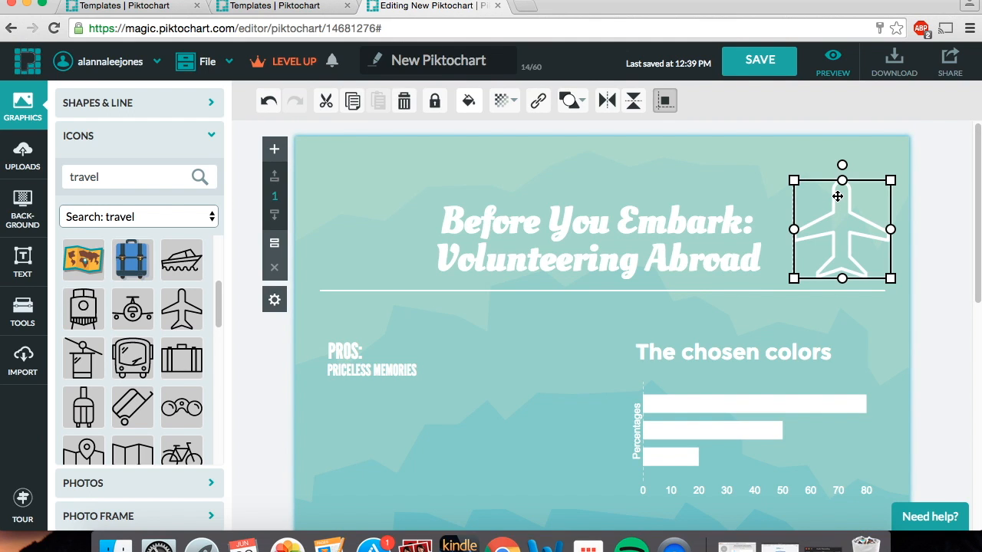
{"action": "left_click_drag", "start_coordinate": [846, 169], "coordinate": [795, 173]}
{"action": "left_click", "coordinate": [935, 296]}
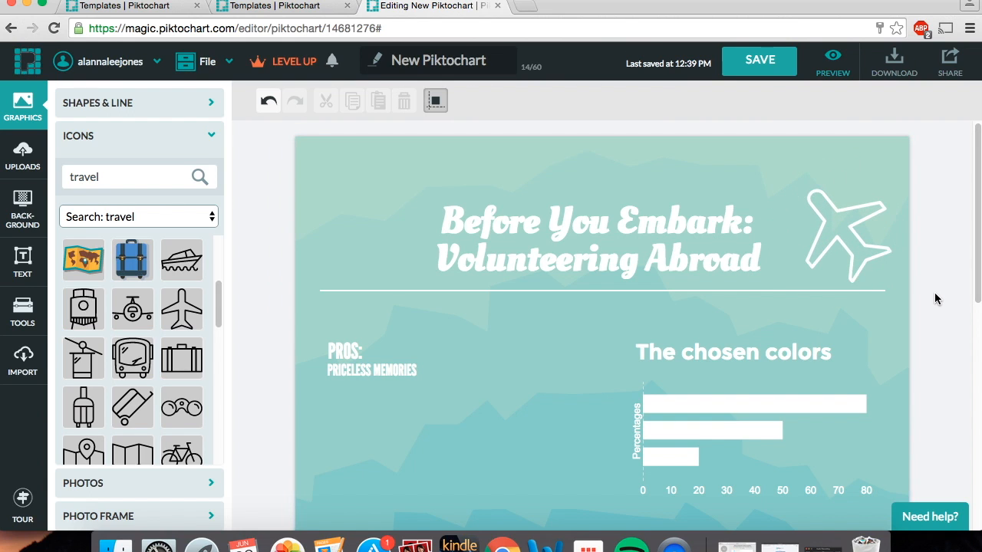
- Move the tilted airplane icon slightly up and left, clear of the line beneath the title
{"action": "left_click", "coordinate": [847, 252]}
{"action": "left_click_drag", "start_coordinate": [839, 243], "coordinate": [832, 230]}
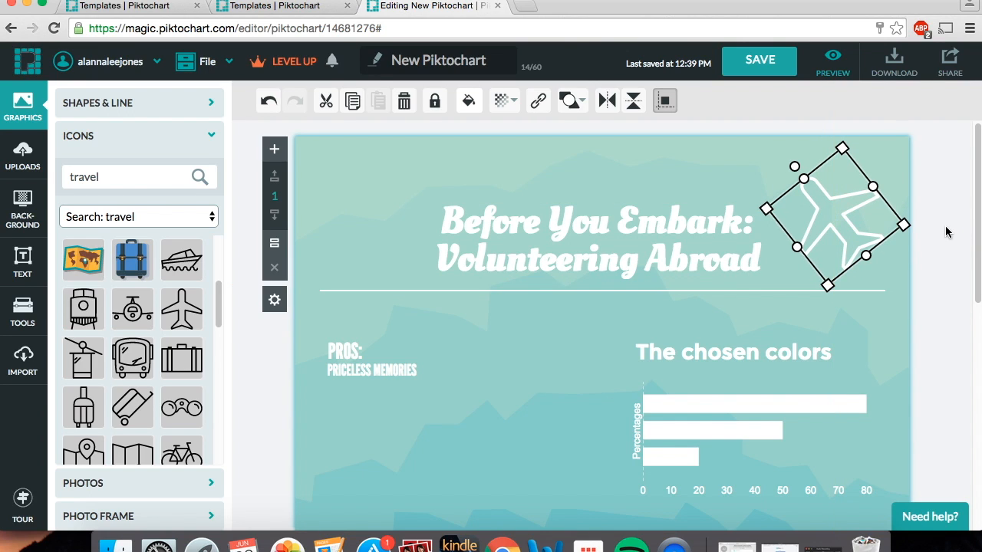
{"action": "left_click", "coordinate": [946, 231]}
- Search the icon library for "world" and place the solid black globe over the first white circle, above #1
{"action": "left_click_drag", "start_coordinate": [978, 216], "coordinate": [975, 372]}
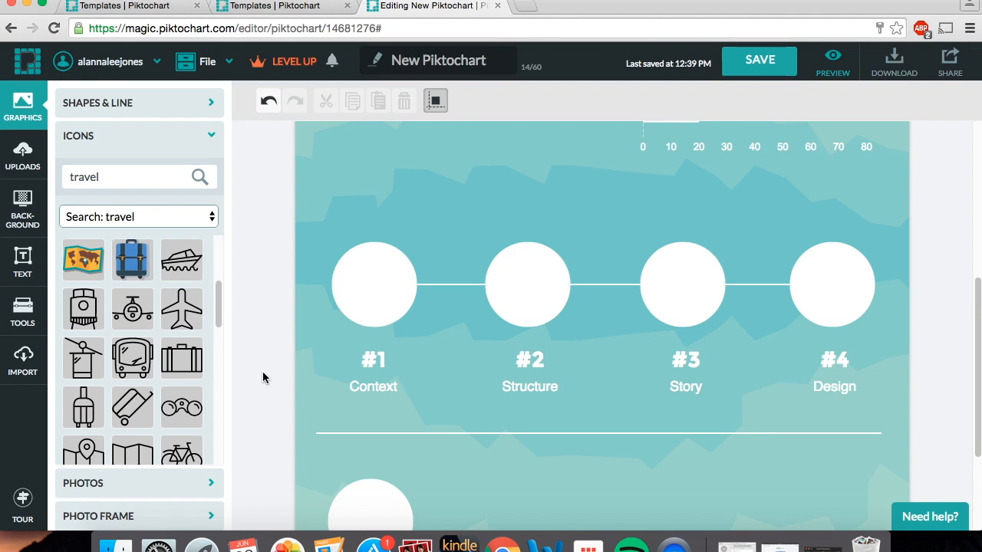
{"action": "left_click_drag", "start_coordinate": [219, 301], "coordinate": [218, 224]}
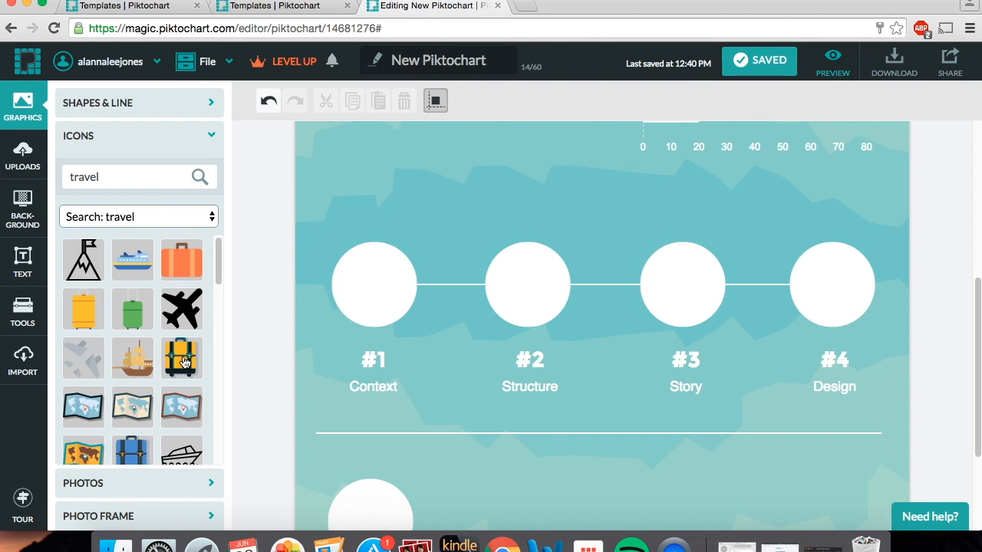
{"action": "mouse_move", "coordinate": [184, 360]}
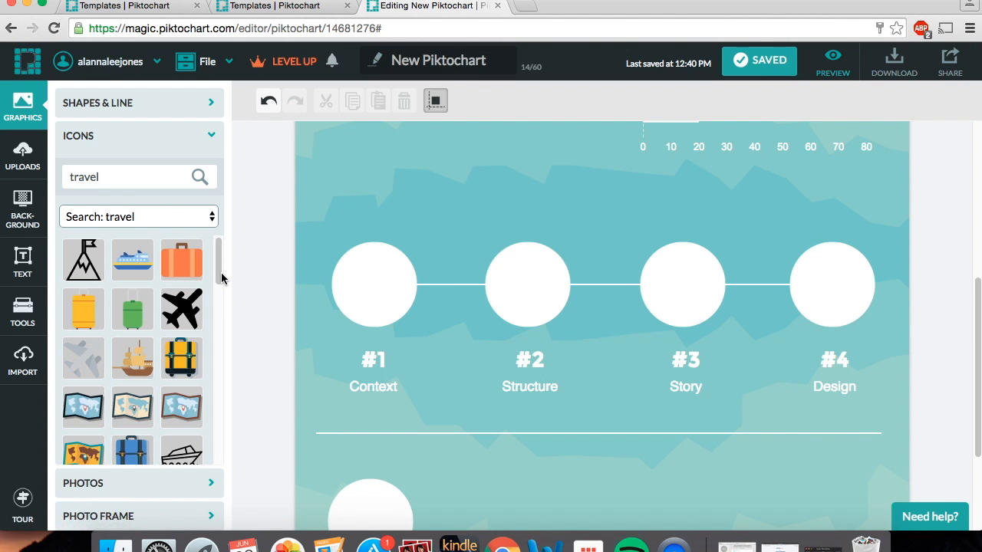
{"action": "left_click_drag", "start_coordinate": [218, 276], "coordinate": [233, 454]}
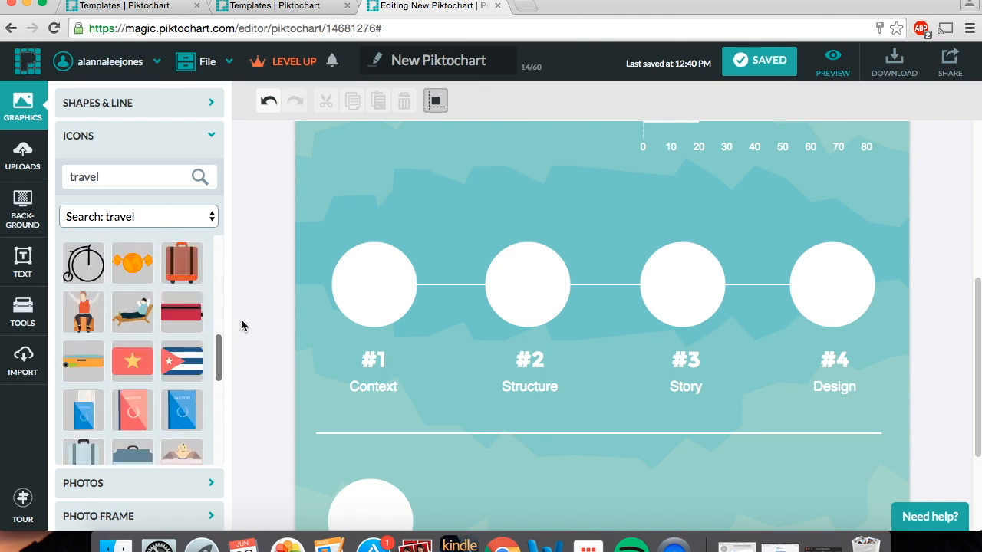
{"action": "left_click", "coordinate": [154, 162]}
{"action": "key", "text": "BackSpace"}
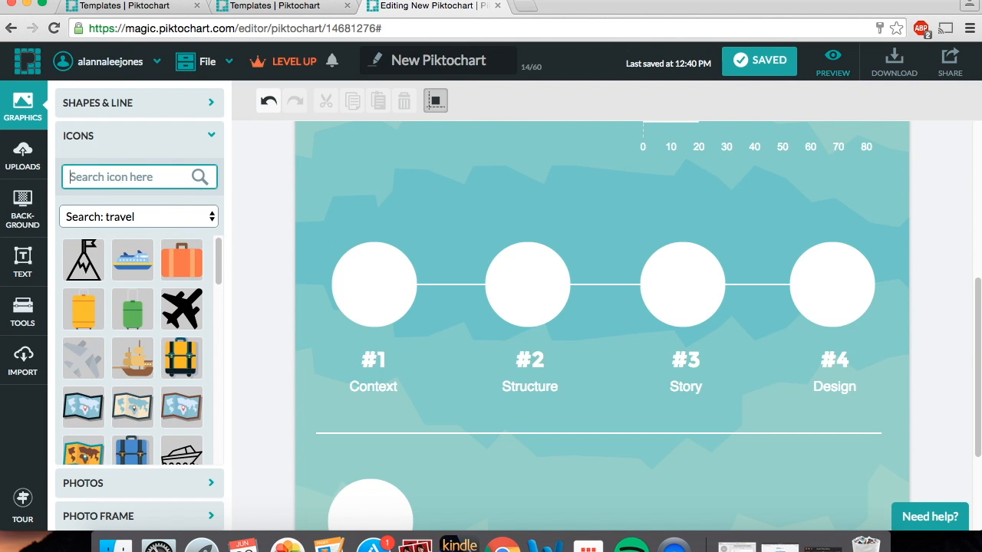
{"action": "type", "text": "world"}
{"action": "key", "text": "Return"}
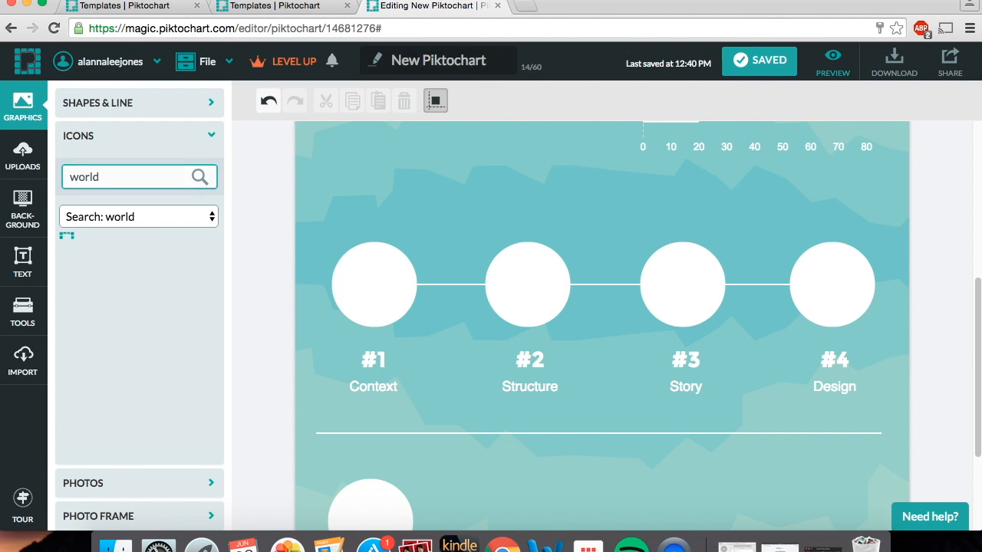
{"action": "left_click_drag", "start_coordinate": [91, 272], "coordinate": [214, 289]}
{"action": "left_click_drag", "start_coordinate": [376, 286], "coordinate": [374, 285]}
{"action": "left_click", "coordinate": [470, 332]}
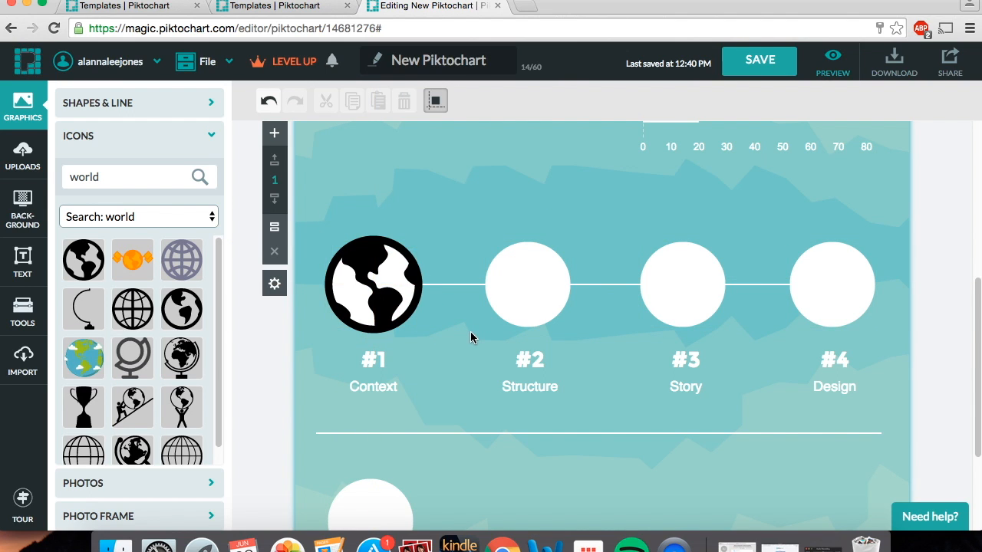
- Replace the "Context" caption under #1 with "Pick your destination and/or your program" and shift it up clear of the divider line
{"action": "left_click_drag", "start_coordinate": [976, 326], "coordinate": [978, 351]}
{"action": "left_click", "coordinate": [373, 341]}
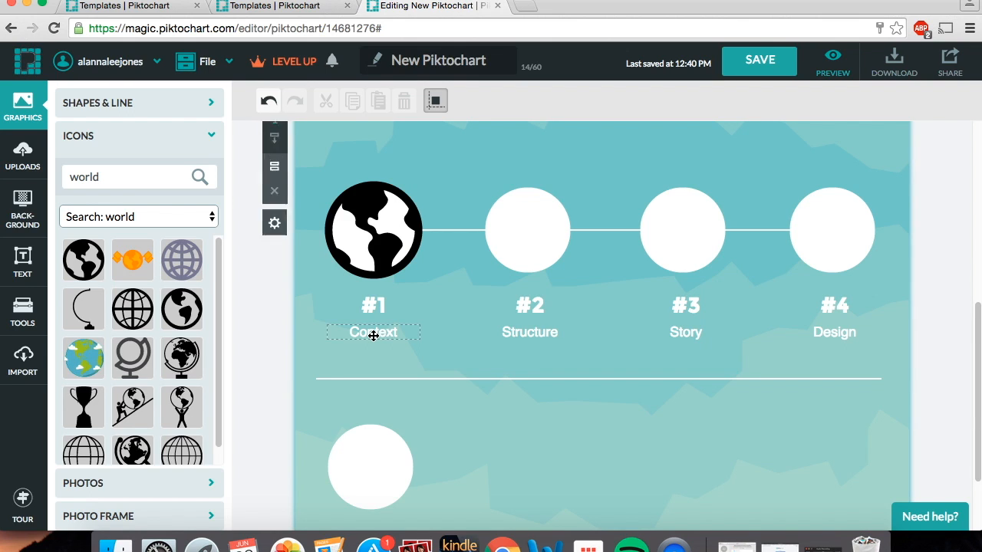
{"action": "double_click", "coordinate": [372, 333]}
{"action": "key", "text": "BackSpace"}
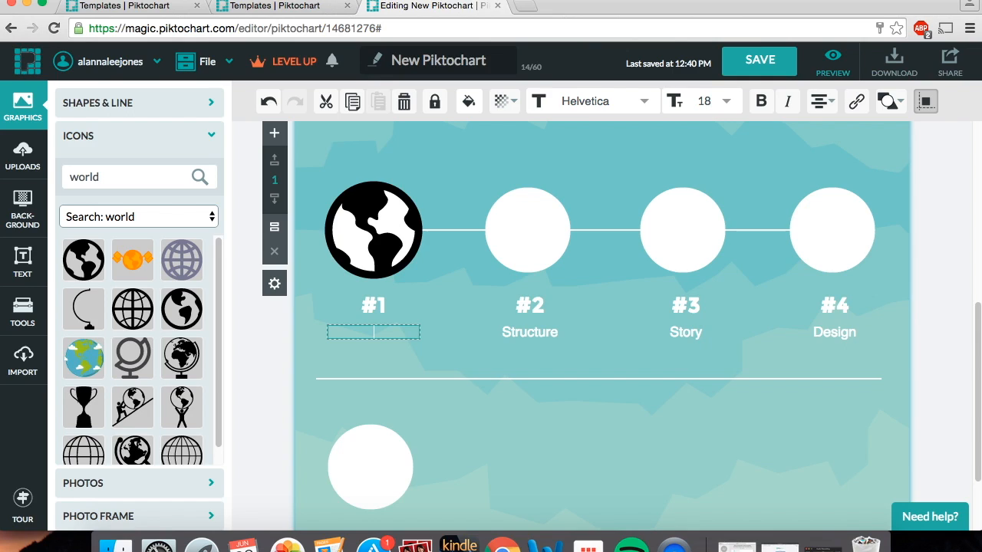
{"action": "type", "text": "Pick your destination and/or"}
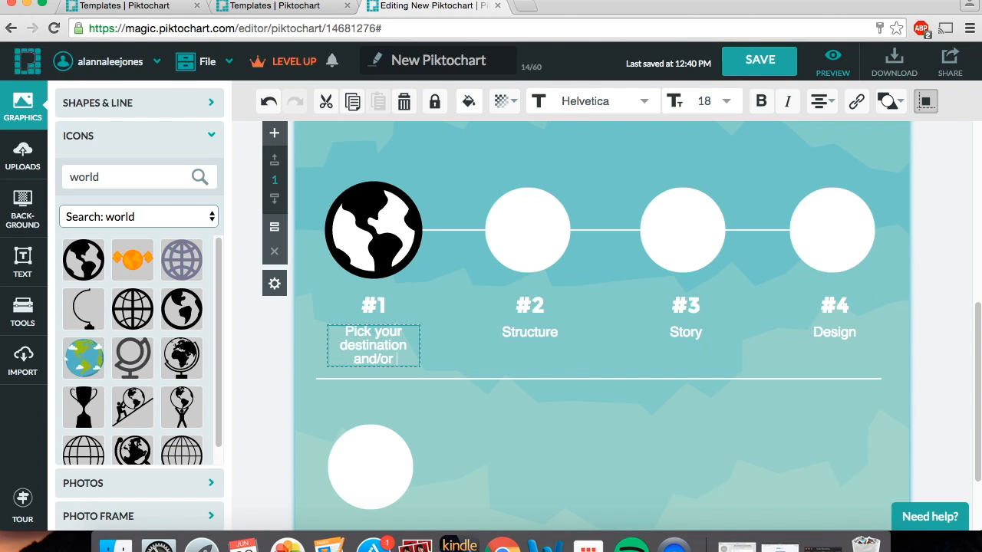
{"action": "type", "text": " your program"}
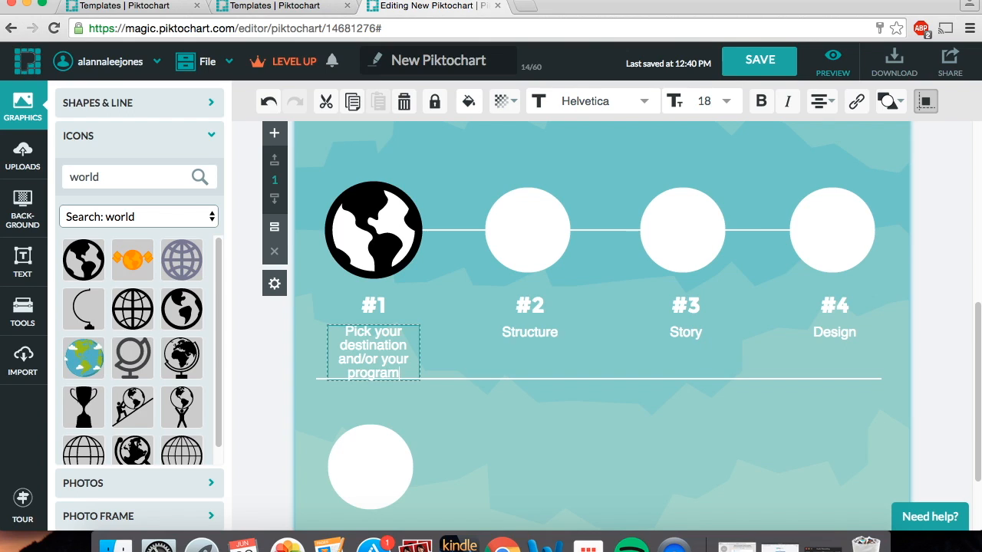
{"action": "left_click", "coordinate": [460, 348]}
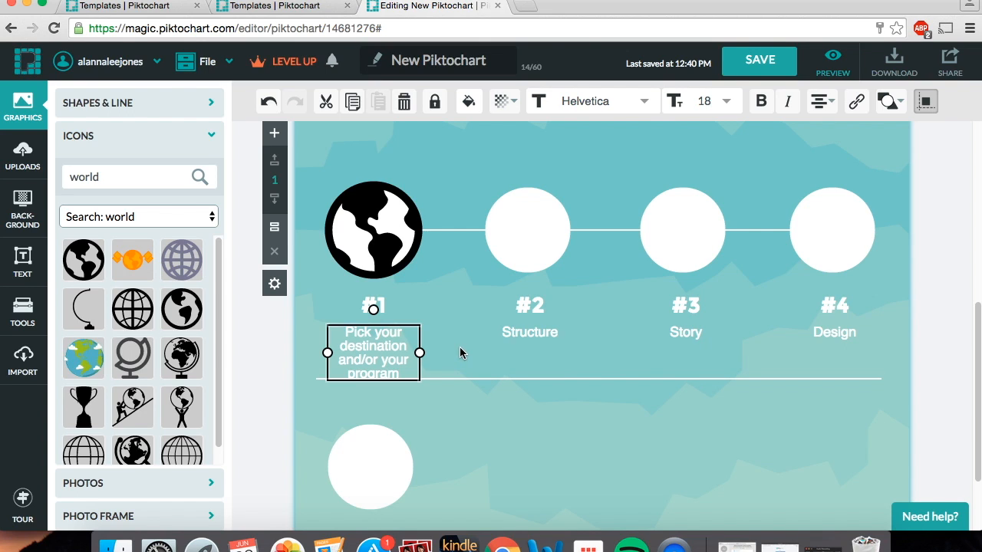
{"action": "left_click_drag", "start_coordinate": [385, 340], "coordinate": [385, 328]}
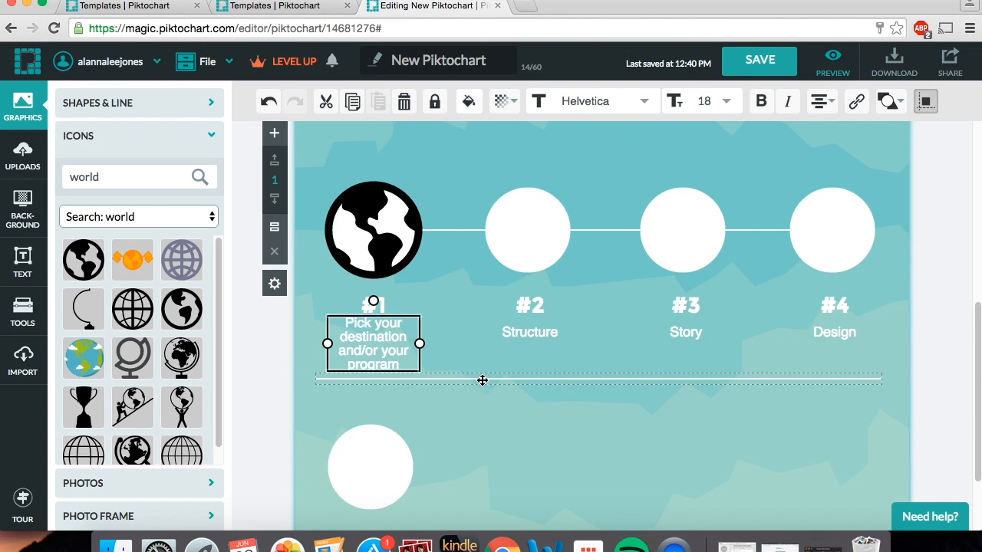
{"action": "left_click", "coordinate": [454, 360]}
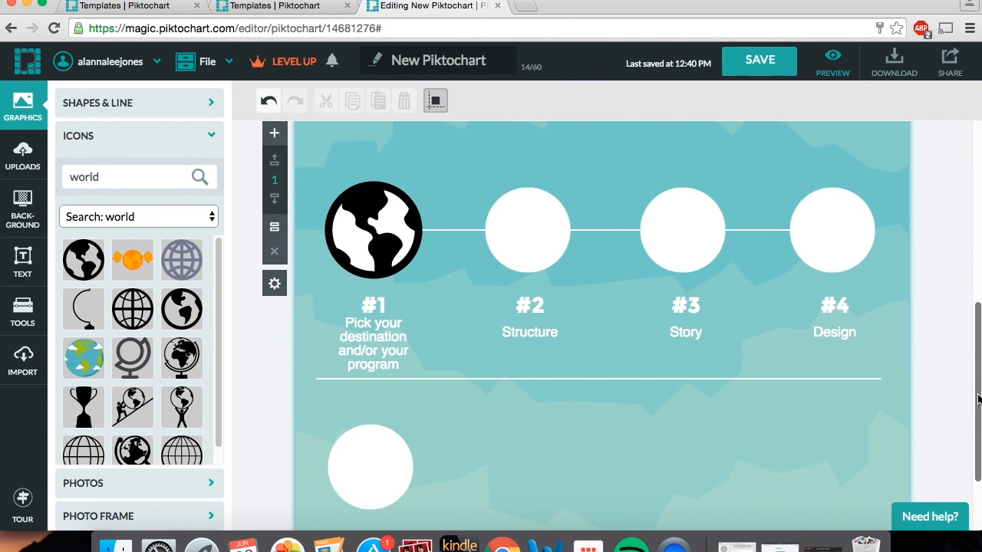
- Open the bar chart under "The chosen colors" for data editing
{"action": "left_click_drag", "start_coordinate": [979, 399], "coordinate": [977, 285]}
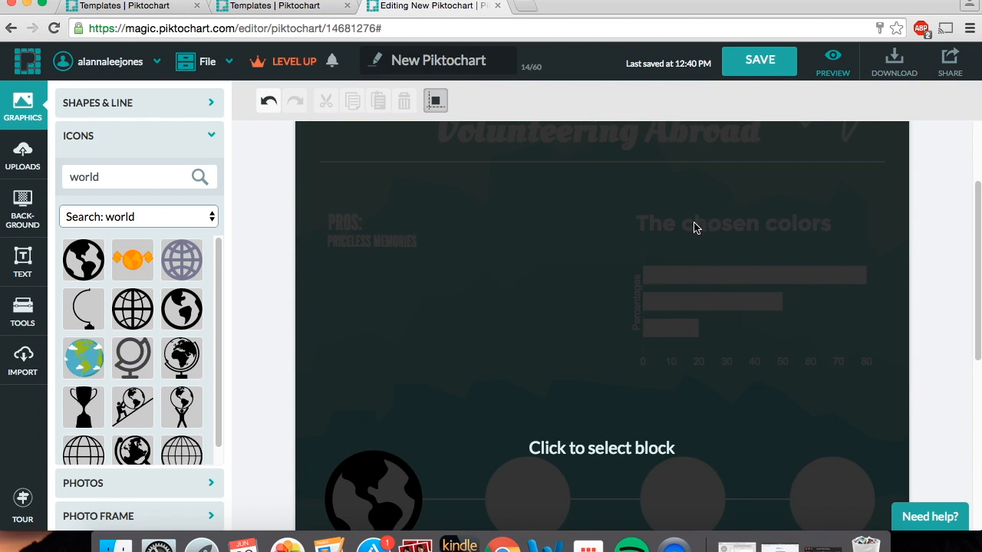
{"action": "left_click", "coordinate": [707, 303]}
{"action": "double_click", "coordinate": [708, 303]}
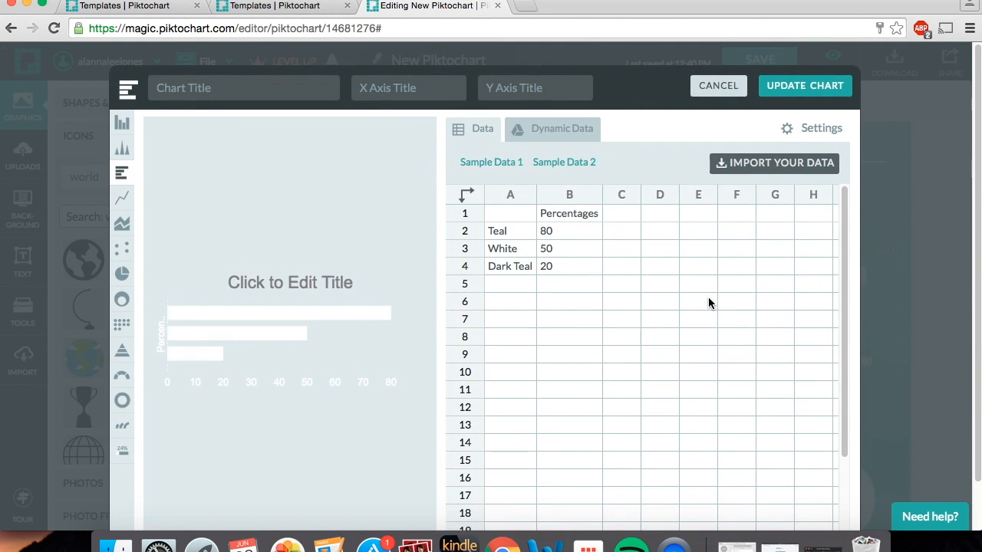